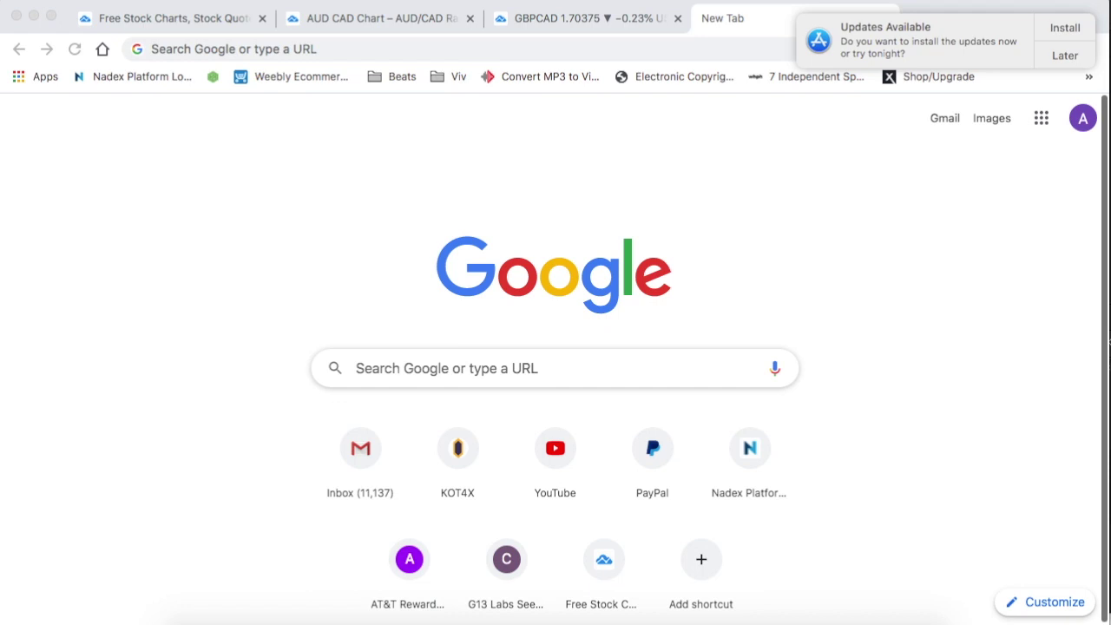
Bring Chrome forward and dismiss the update notification's postpone menu.
{"action": "left_click", "coordinate": [857, 269]}
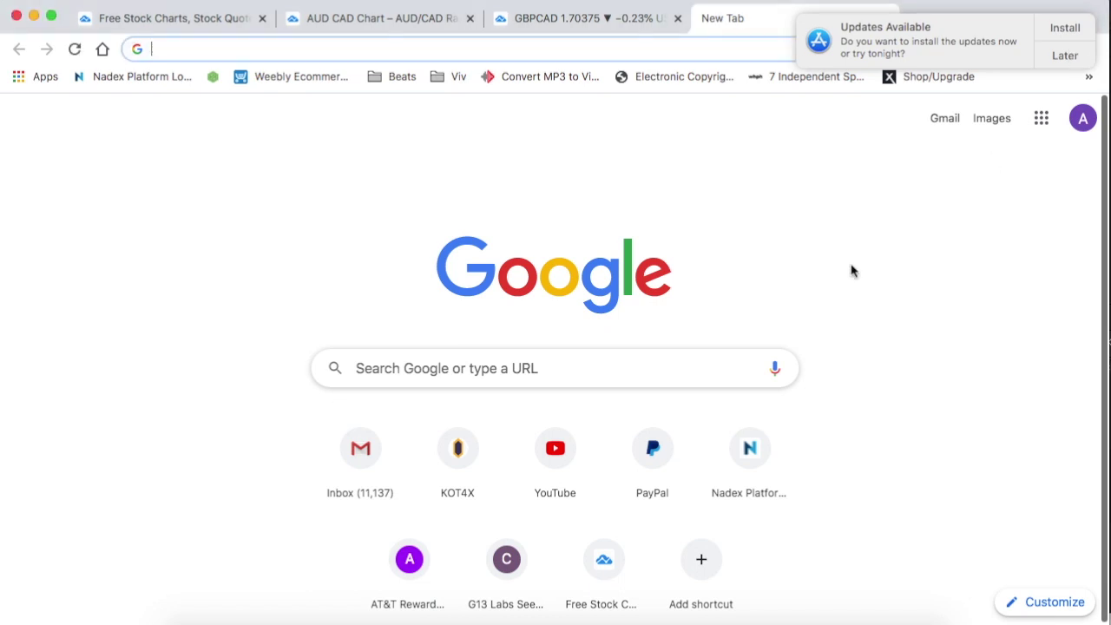
{"action": "left_click", "coordinate": [1075, 56]}
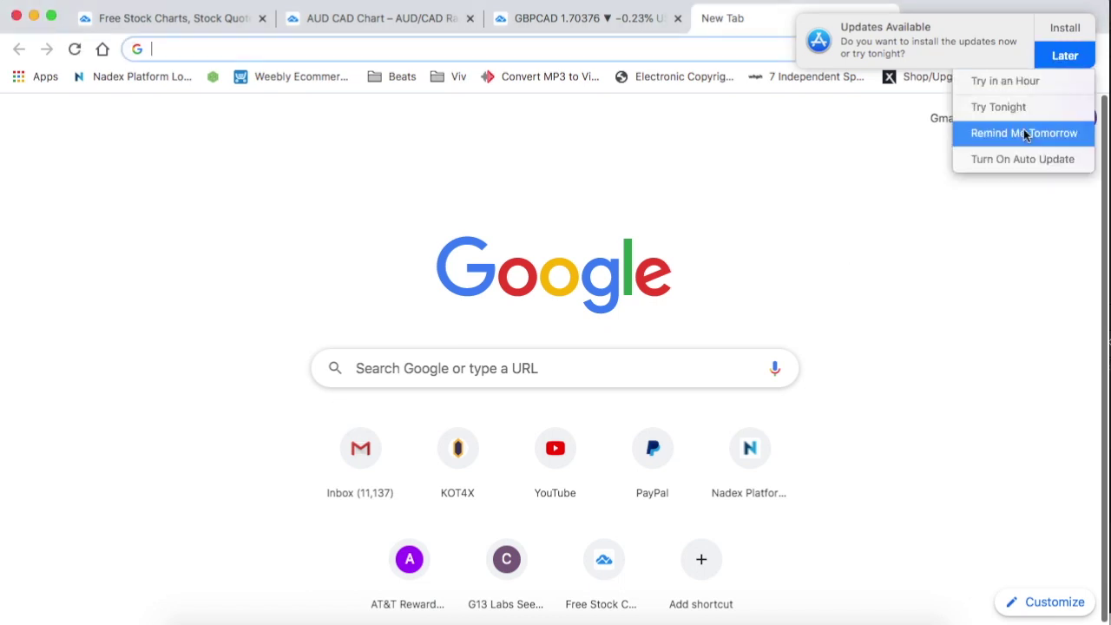
{"action": "left_click", "coordinate": [984, 137]}
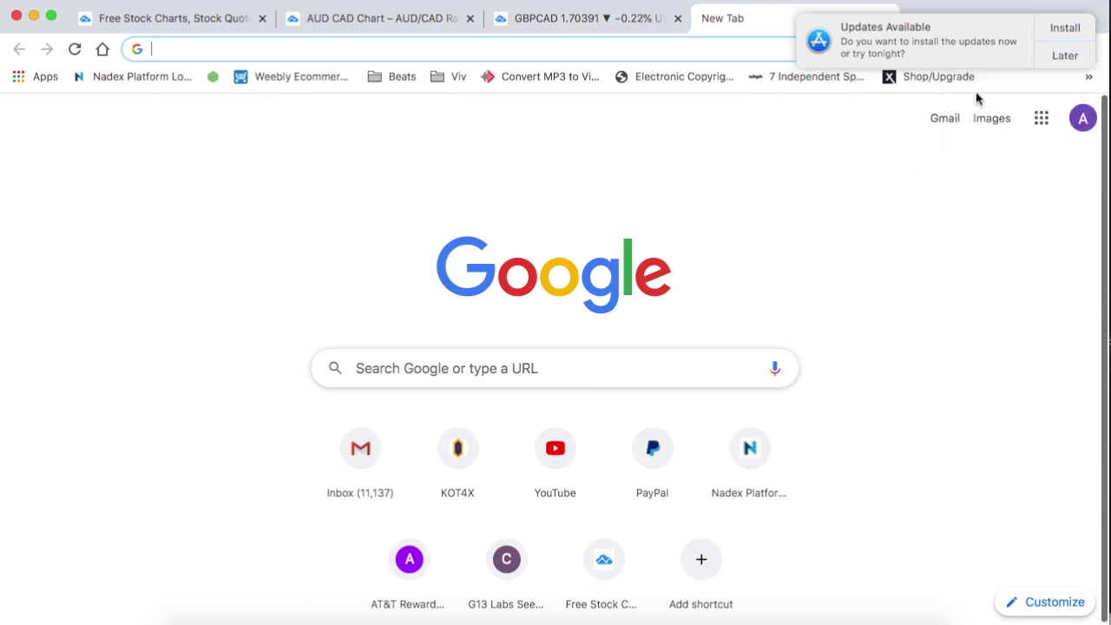
Go to the OANDA website by entering oanda in the address bar.
{"action": "left_click", "coordinate": [502, 53]}
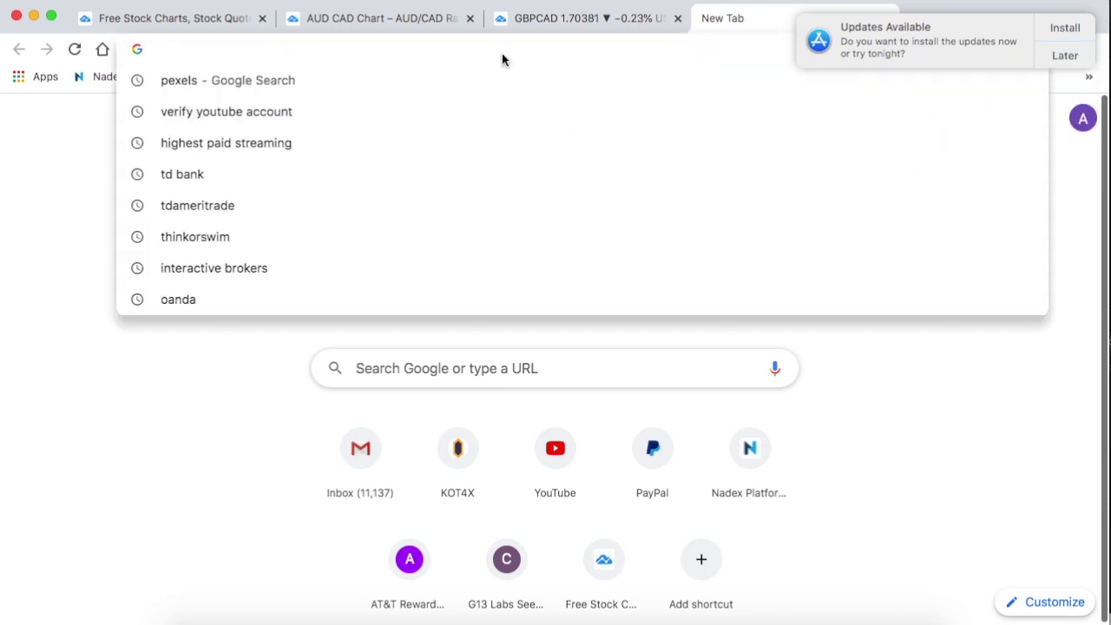
{"action": "type", "text": "oanda"}
{"action": "key", "text": "Return"}
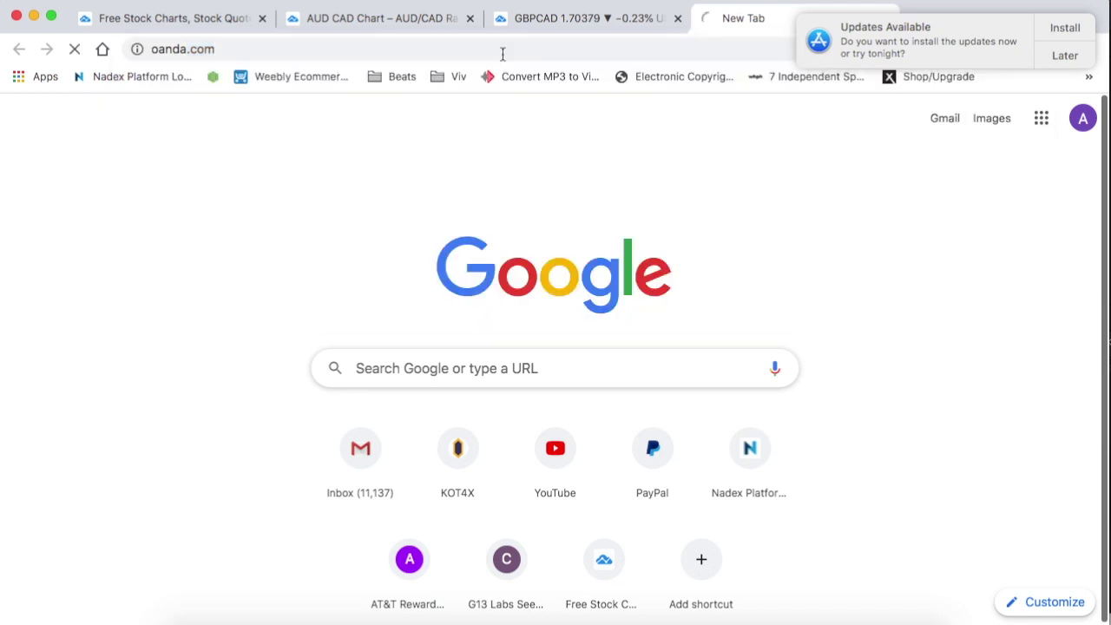
Postpone the Chrome update until tomorrow and open a fresh new tab.
{"action": "left_click", "coordinate": [1071, 57]}
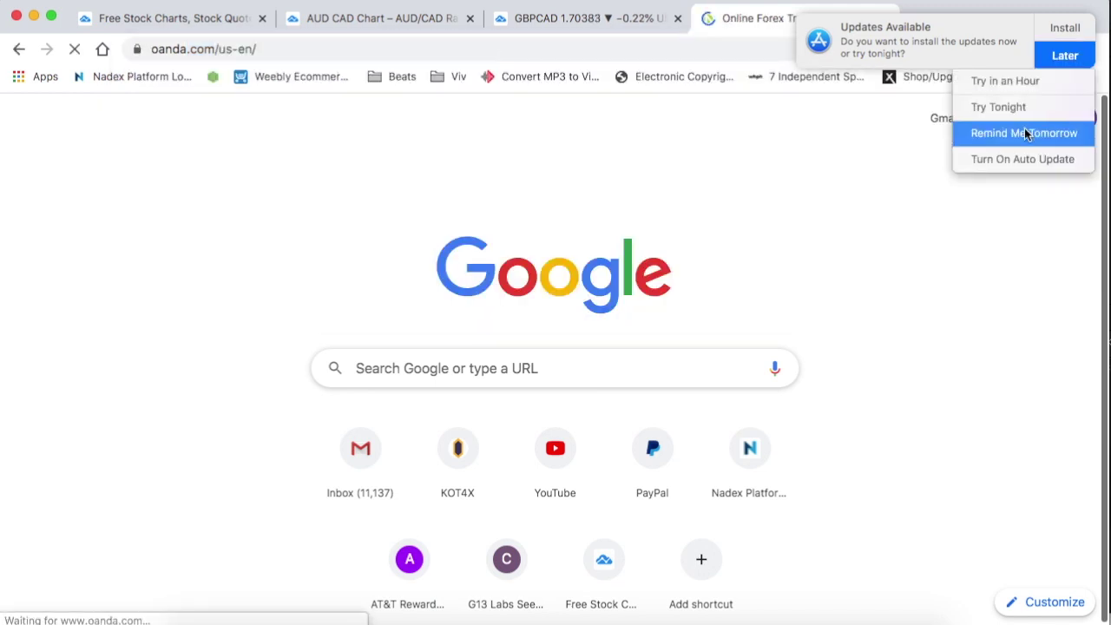
{"action": "left_click", "coordinate": [1024, 127]}
{"action": "left_click", "coordinate": [918, 19]}
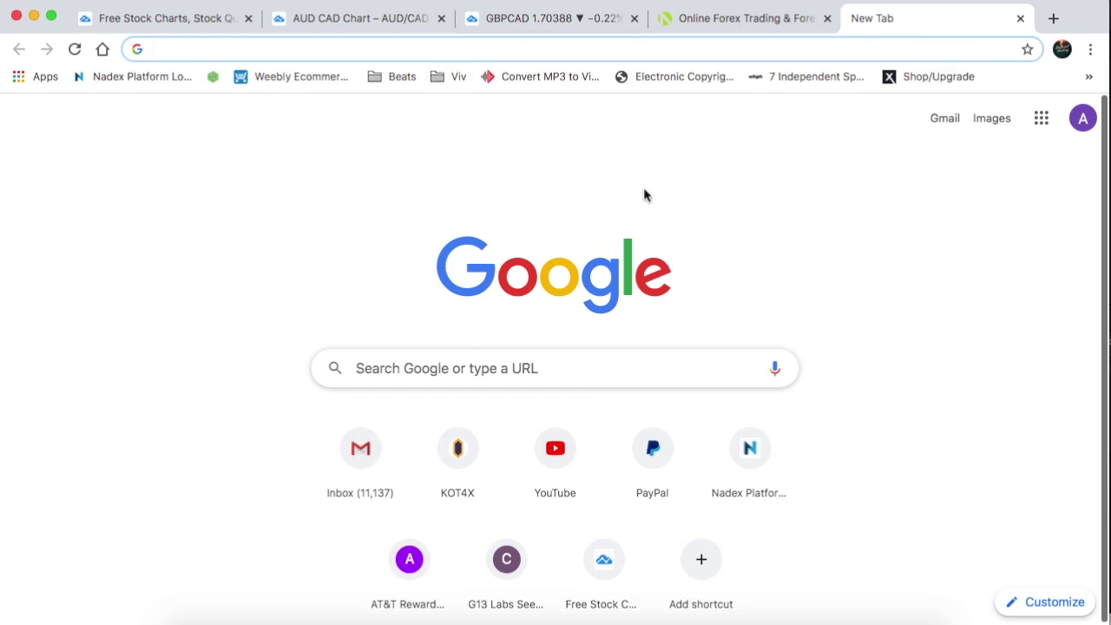
Run a Google search for oanda.
{"action": "type", "text": "oanda"}
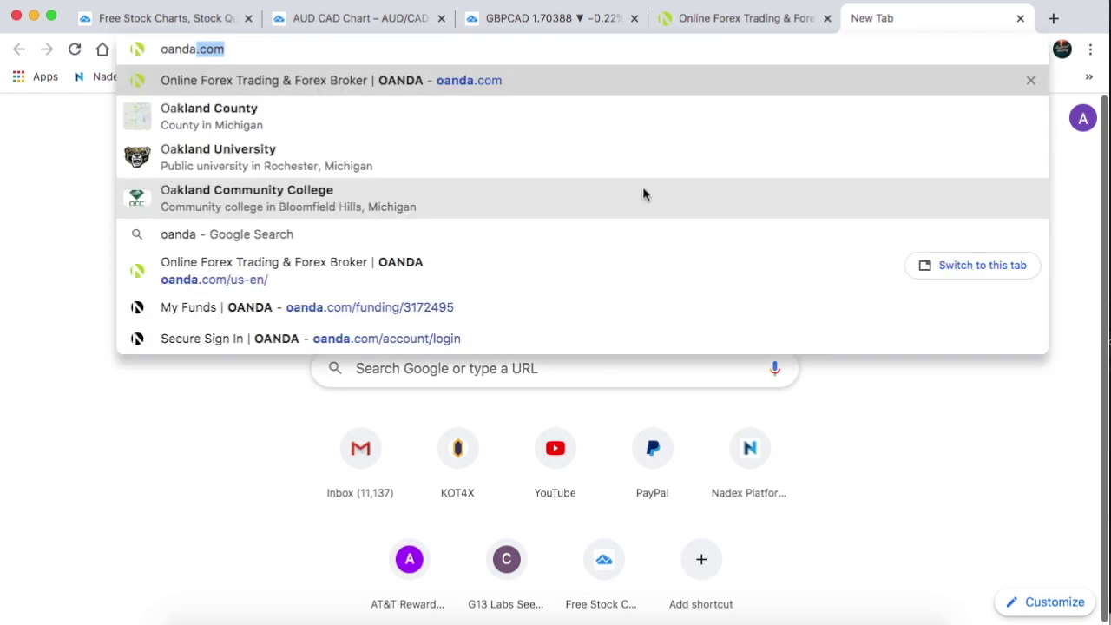
{"action": "key", "text": "Return"}
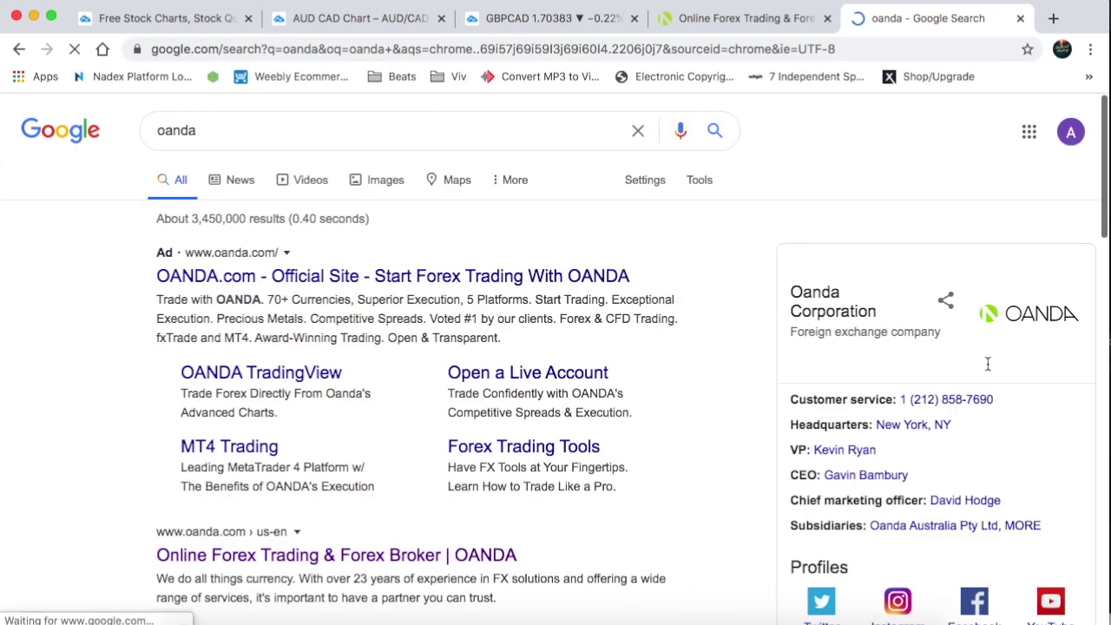
{"action": "left_click_drag", "start_coordinate": [988, 364], "coordinate": [1002, 396]}
{"action": "left_click", "coordinate": [1004, 421]}
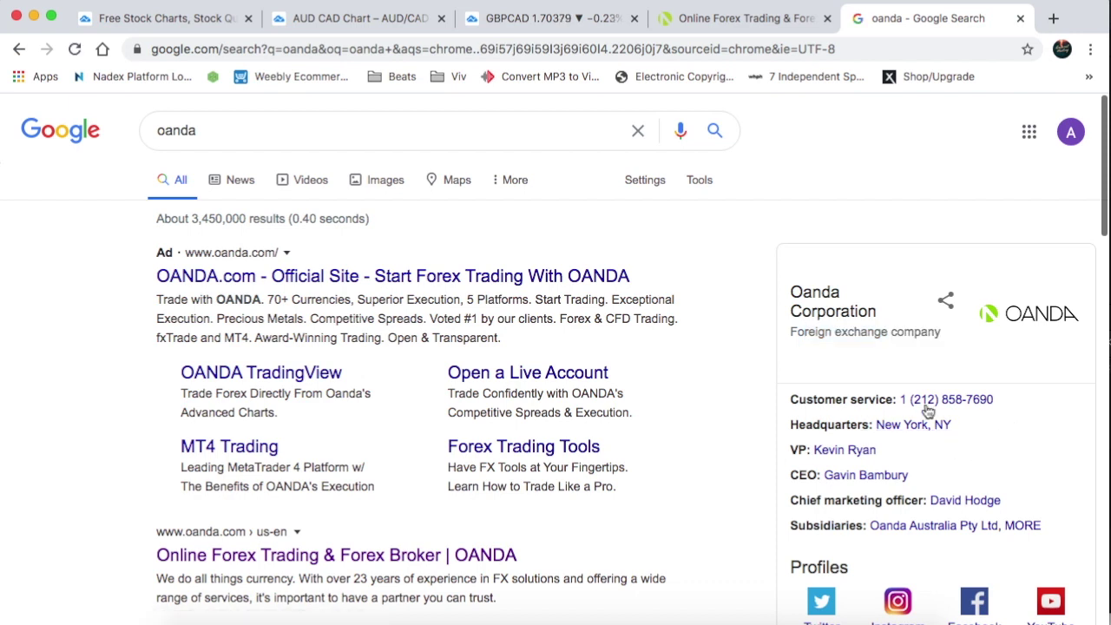
Expand the 'Is Oanda a good broker?' answer under People also ask.
{"action": "scroll", "coordinate": [954, 495], "scroll_direction": "down", "scroll_amount": 2}
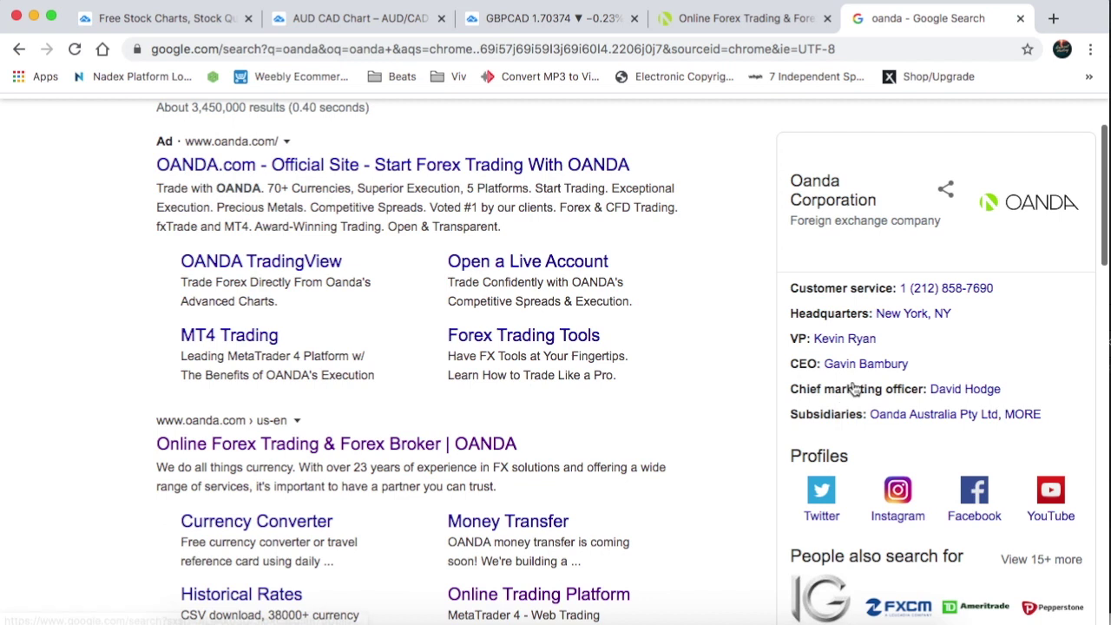
{"action": "scroll", "coordinate": [829, 440], "scroll_direction": "down", "scroll_amount": 4}
{"action": "scroll", "coordinate": [828, 441], "scroll_direction": "up", "scroll_amount": 5}
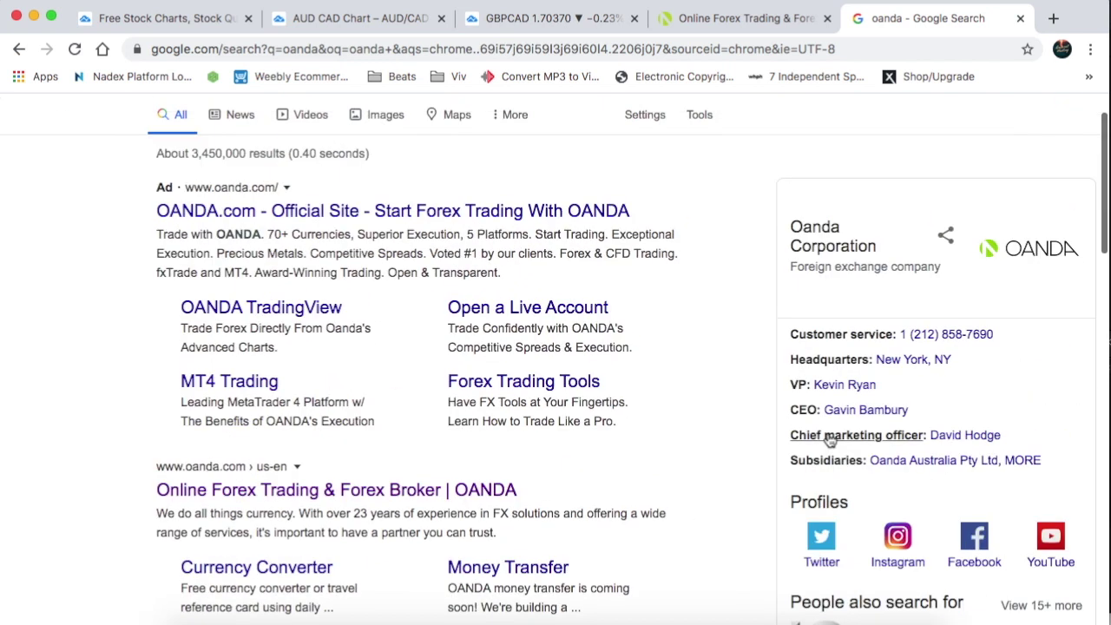
{"action": "scroll", "coordinate": [385, 528], "scroll_direction": "down", "scroll_amount": 5}
{"action": "scroll", "coordinate": [385, 528], "scroll_direction": "down", "scroll_amount": 3}
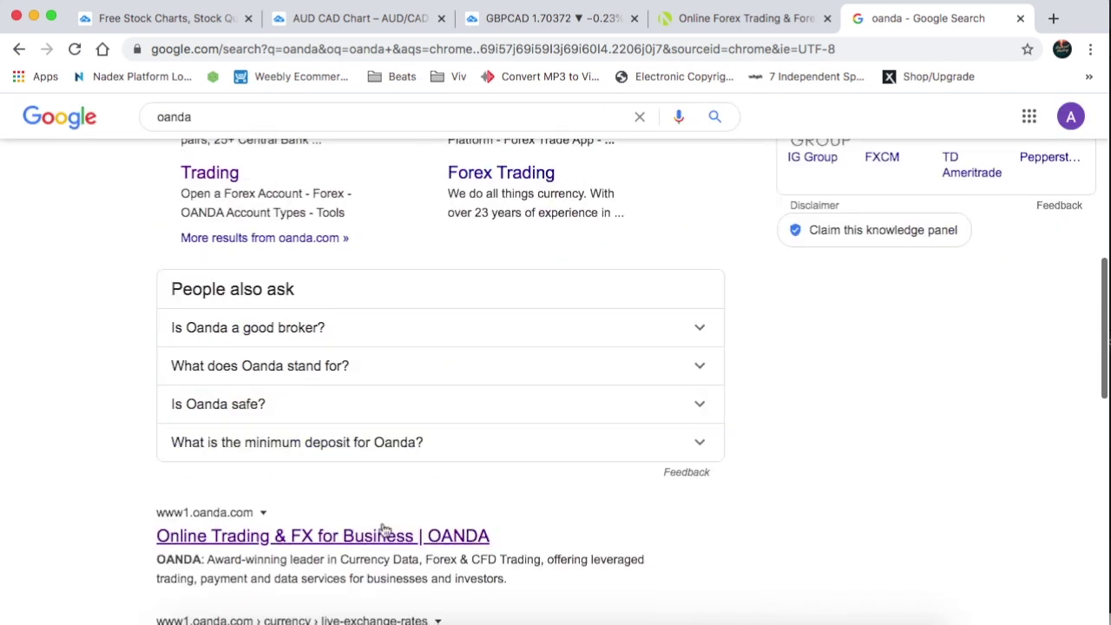
{"action": "scroll", "coordinate": [385, 528], "scroll_direction": "down", "scroll_amount": 1}
{"action": "left_click", "coordinate": [365, 229]}
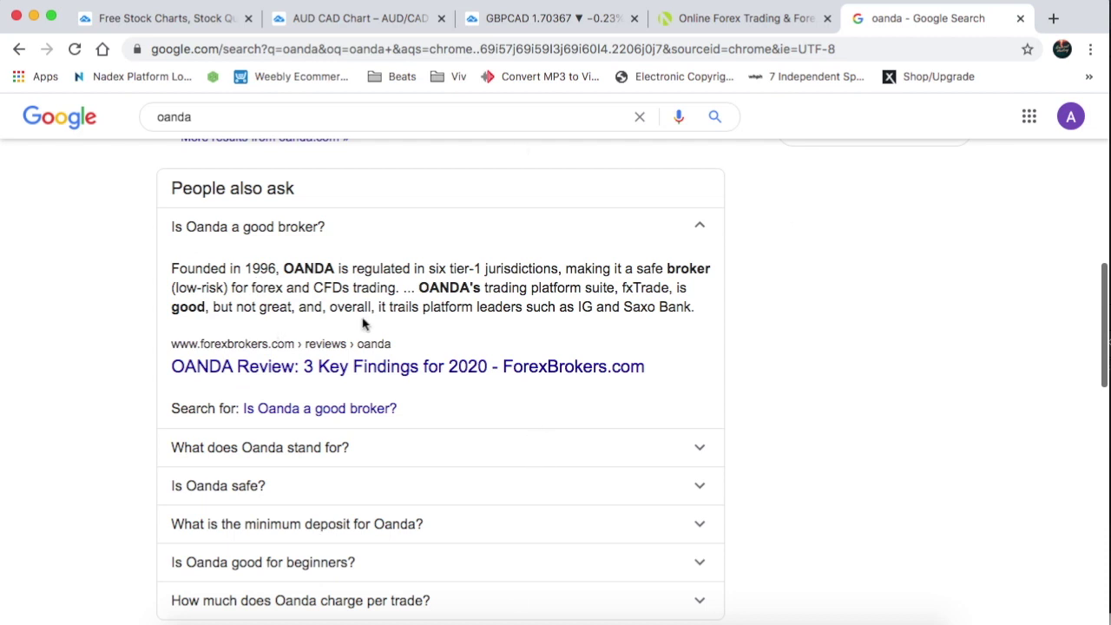
On the OANDA tab, go to Forex trading and sign up for a demo account.
{"action": "left_click", "coordinate": [697, 17]}
{"action": "scroll", "coordinate": [599, 483], "scroll_direction": "down", "scroll_amount": 3}
{"action": "scroll", "coordinate": [600, 486], "scroll_direction": "down", "scroll_amount": 1}
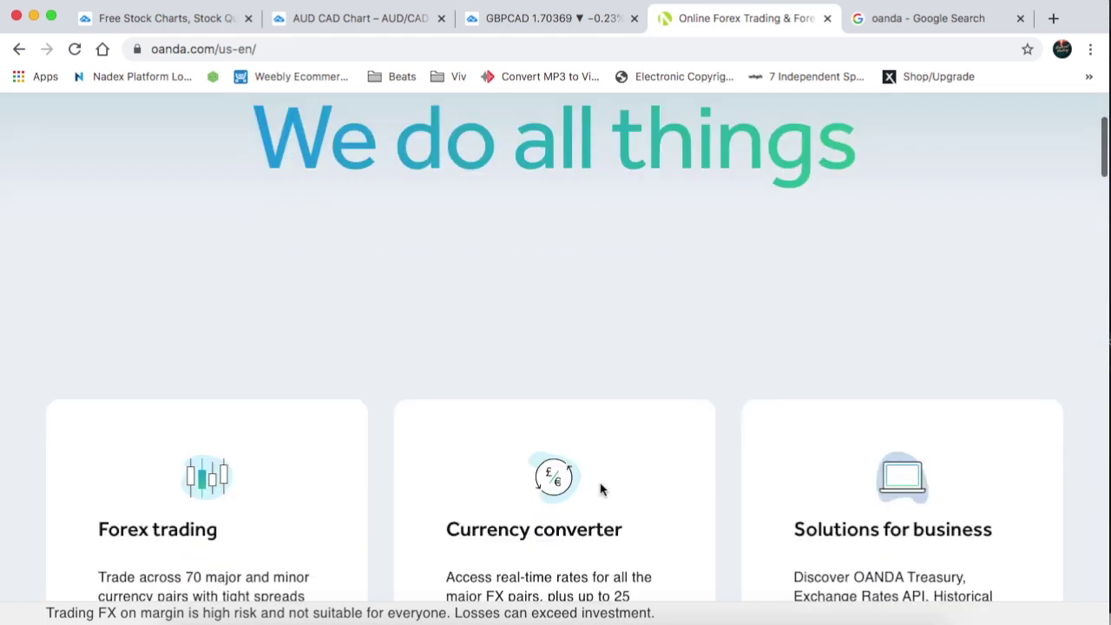
{"action": "scroll", "coordinate": [600, 489], "scroll_direction": "up", "scroll_amount": 3}
{"action": "scroll", "coordinate": [599, 489], "scroll_direction": "down", "scroll_amount": 4}
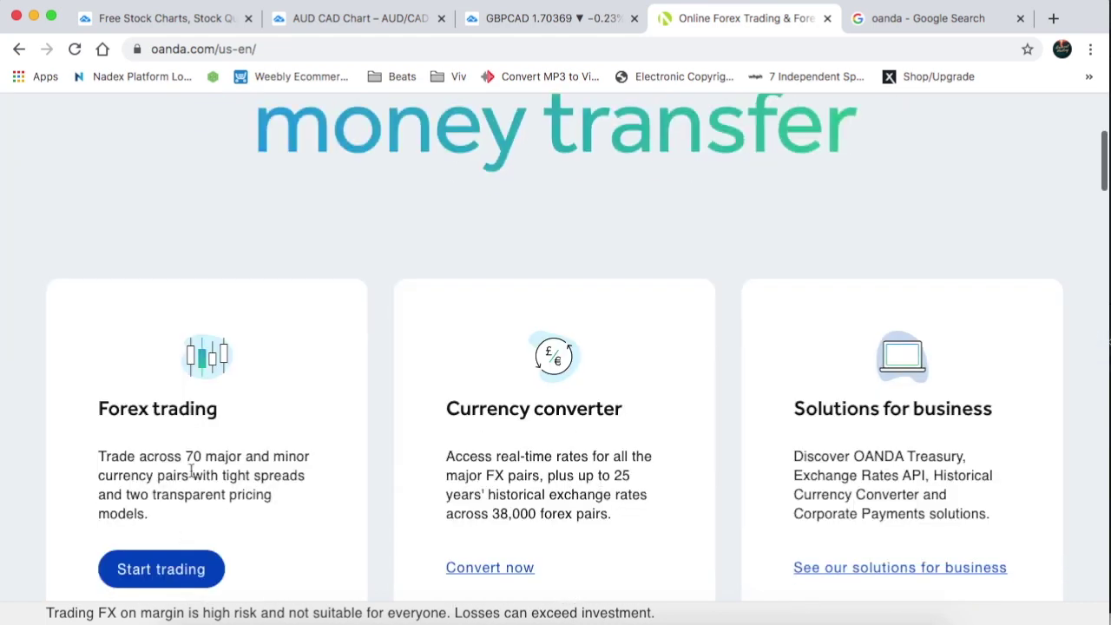
{"action": "left_click", "coordinate": [188, 574]}
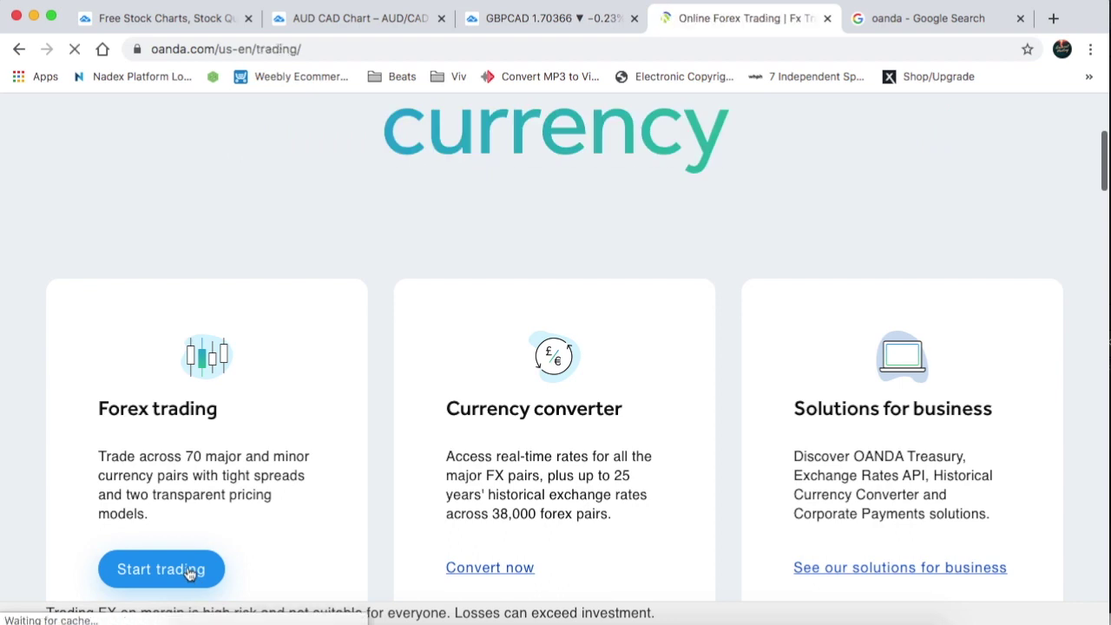
{"action": "scroll", "coordinate": [437, 441], "scroll_direction": "down", "scroll_amount": 3}
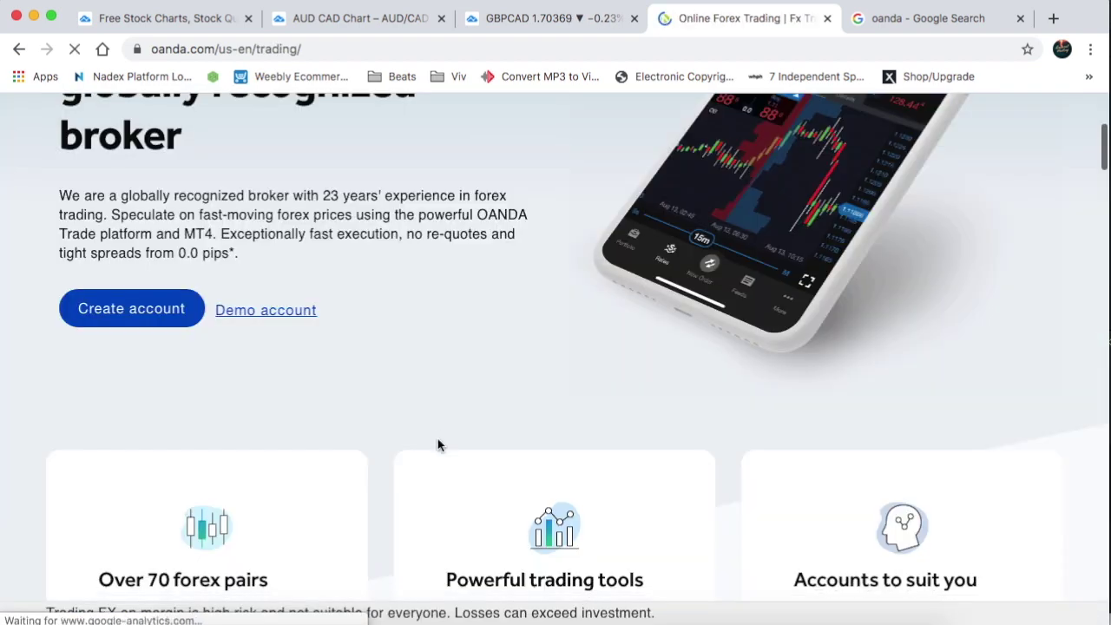
{"action": "left_click", "coordinate": [268, 304]}
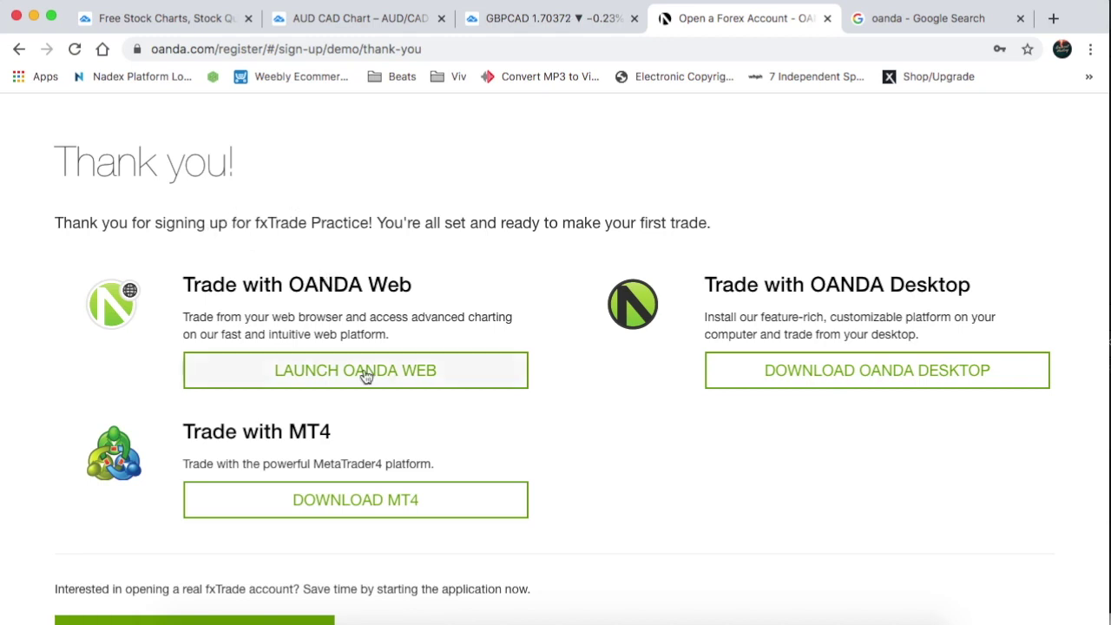
Launch OANDA Web, close its tab, and return to the Google oanda results.
{"action": "scroll", "coordinate": [518, 367], "scroll_direction": "down", "scroll_amount": 2}
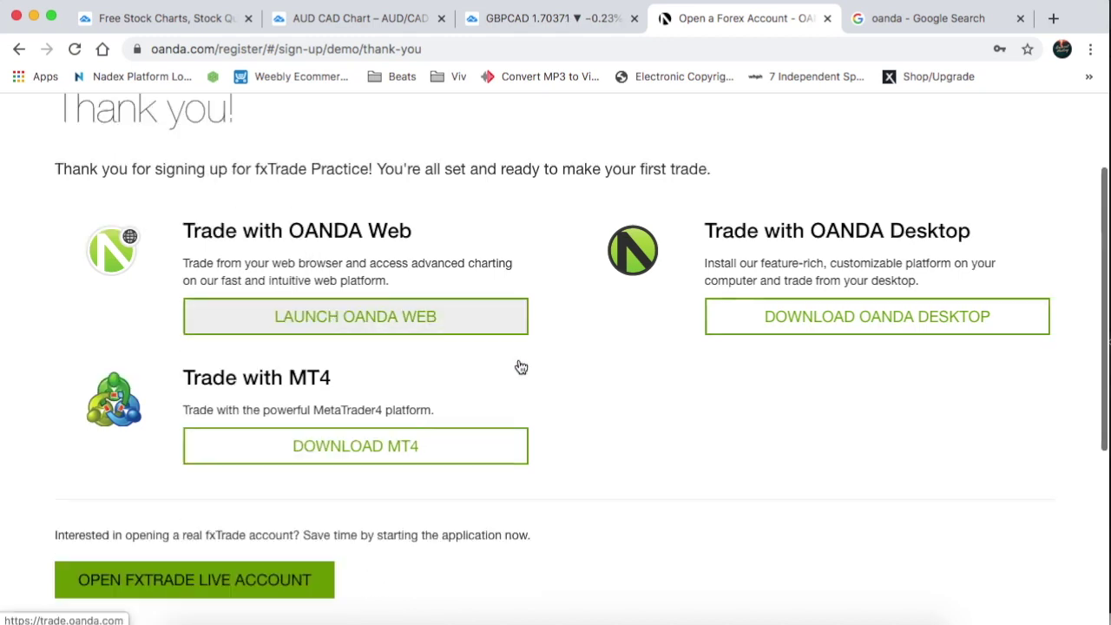
{"action": "scroll", "coordinate": [518, 367], "scroll_direction": "down", "scroll_amount": 2}
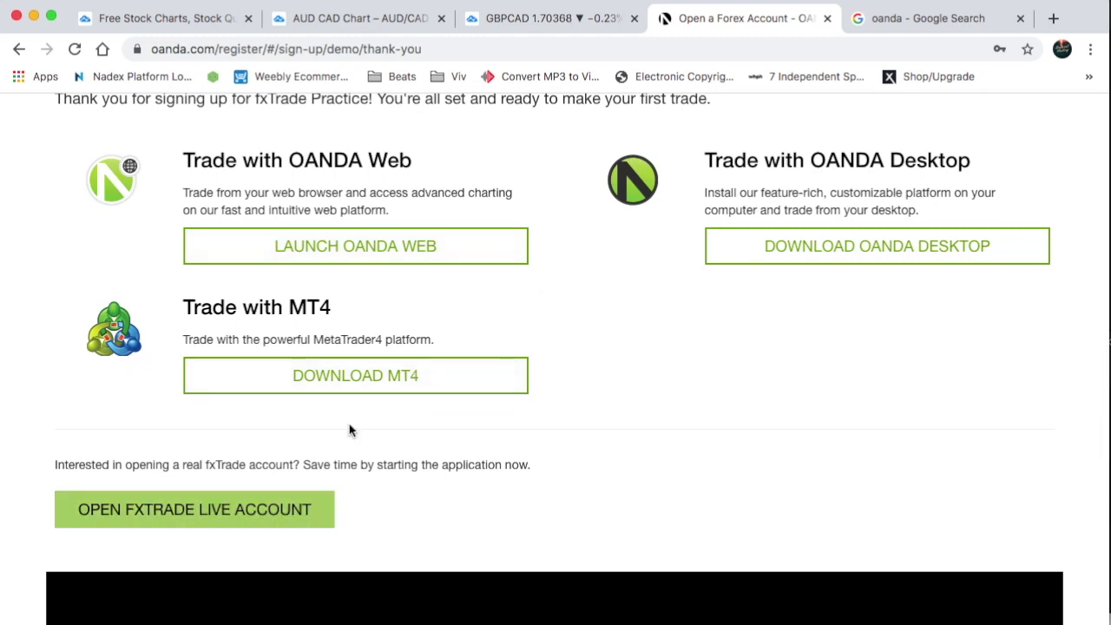
{"action": "scroll", "coordinate": [397, 434], "scroll_direction": "down", "scroll_amount": 3}
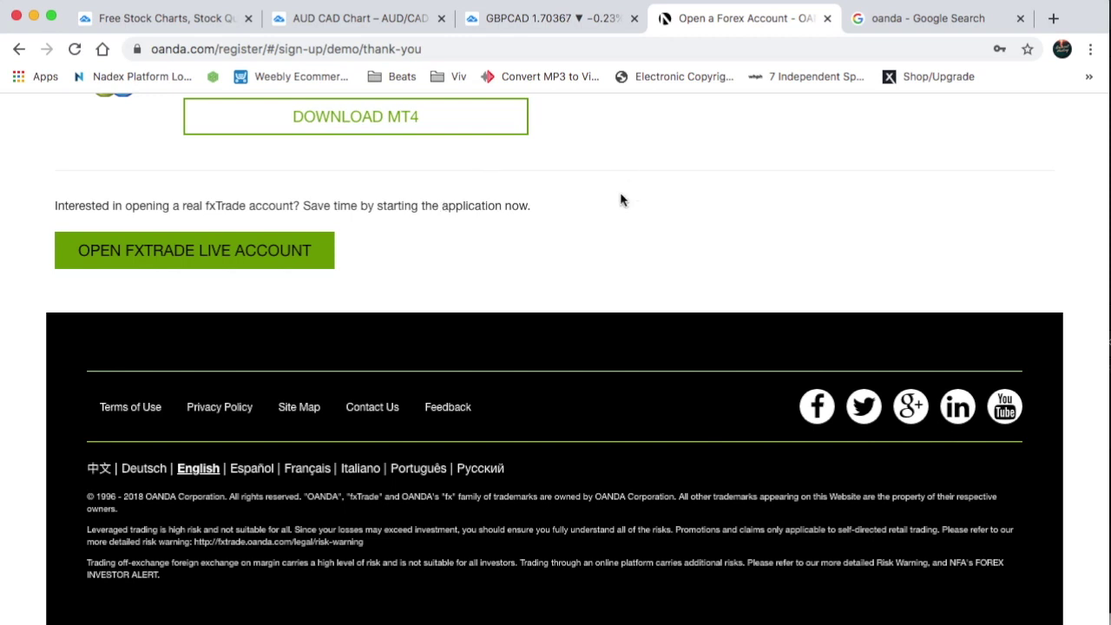
{"action": "scroll", "coordinate": [620, 200], "scroll_direction": "up", "scroll_amount": 3}
{"action": "scroll", "coordinate": [607, 248], "scroll_direction": "up", "scroll_amount": 3}
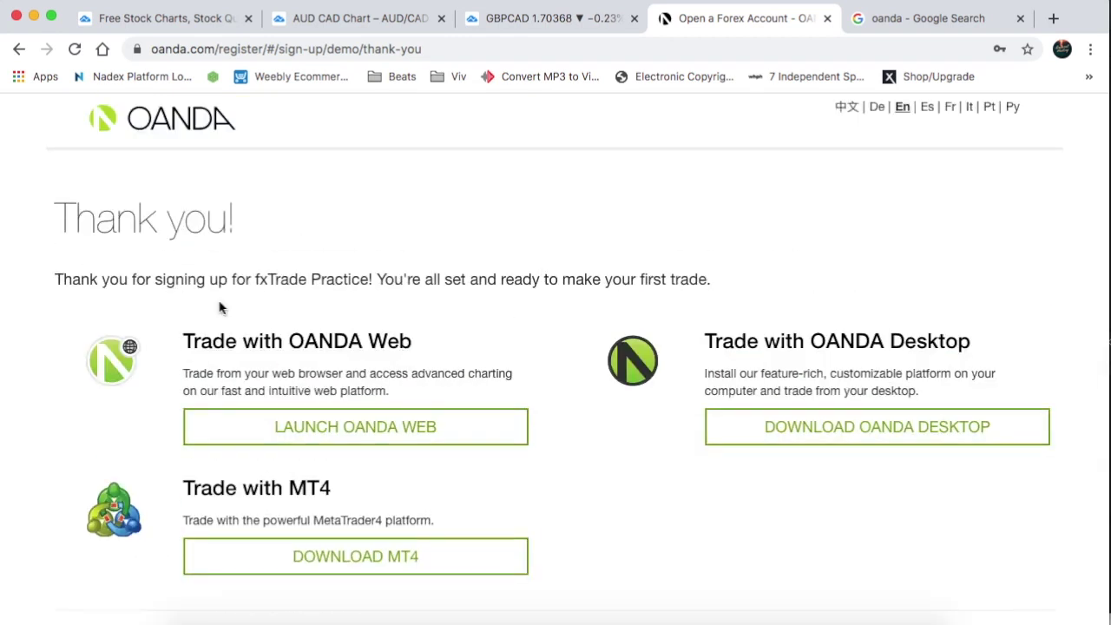
{"action": "left_click", "coordinate": [332, 439]}
{"action": "left_click", "coordinate": [861, 19]}
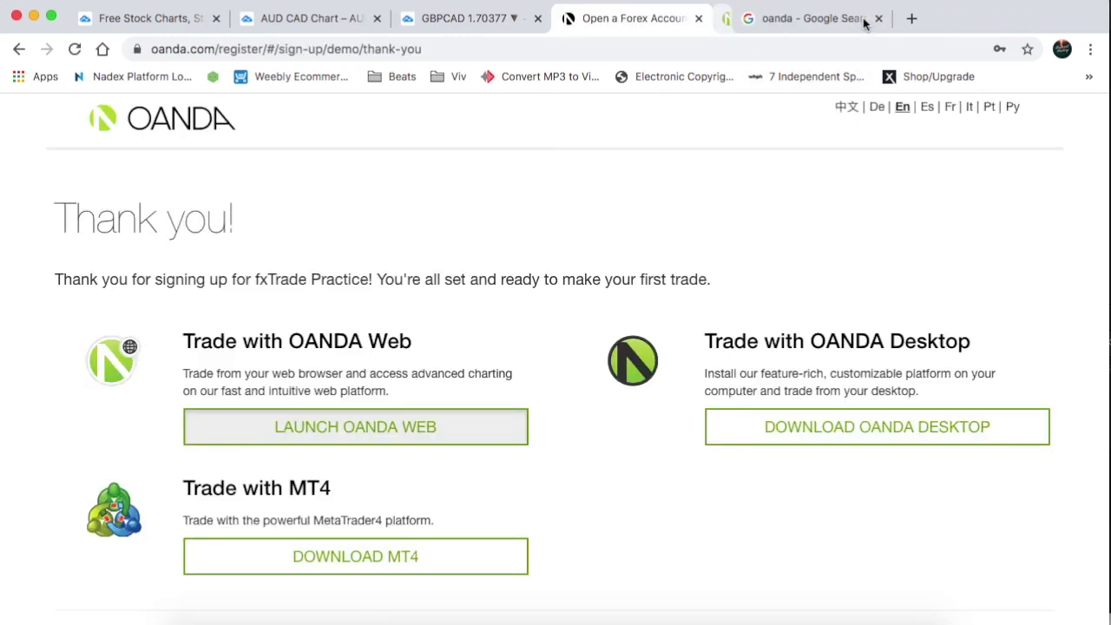
{"action": "left_click", "coordinate": [755, 26]}
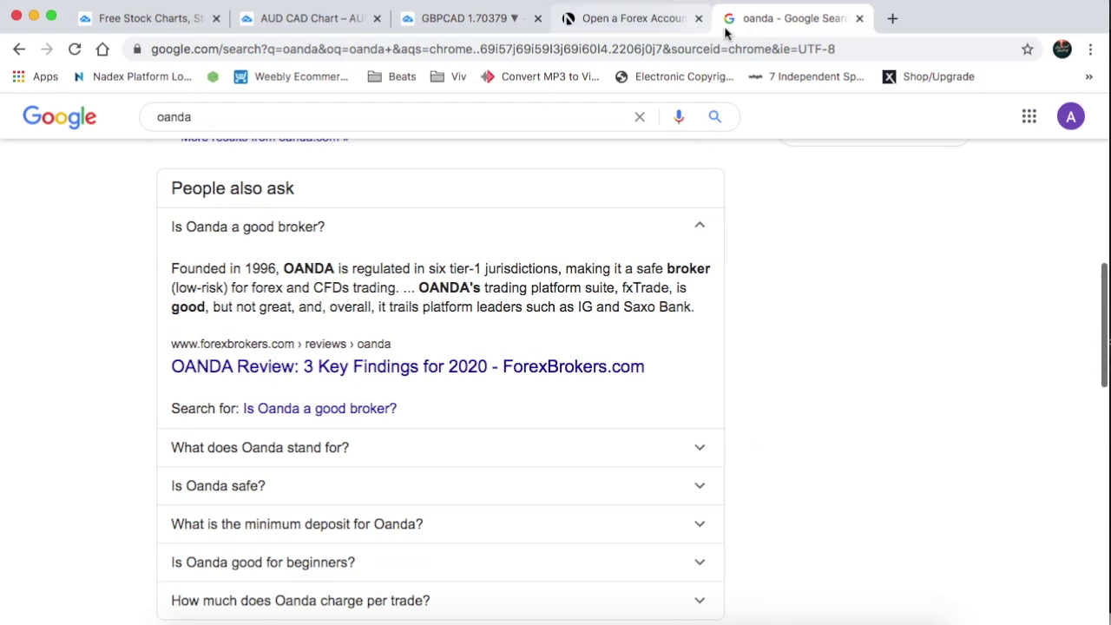
Close the Google tab and open the broker list on TradingView's GBPCAD chart.
{"action": "left_click", "coordinate": [861, 19]}
{"action": "left_click", "coordinate": [581, 18]}
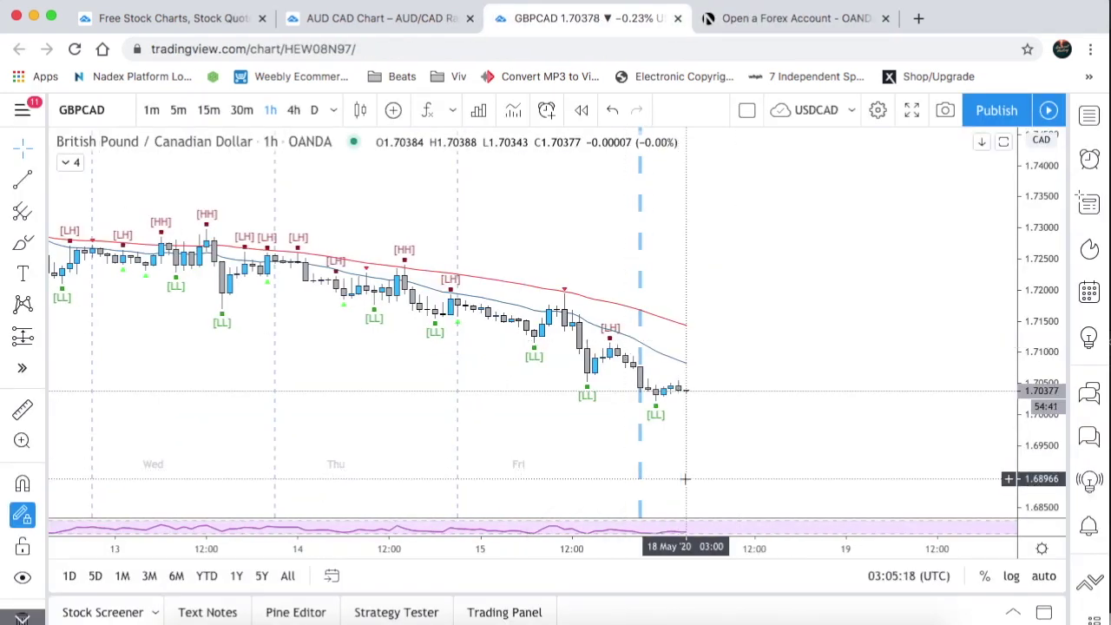
{"action": "mouse_move", "coordinate": [504, 612]}
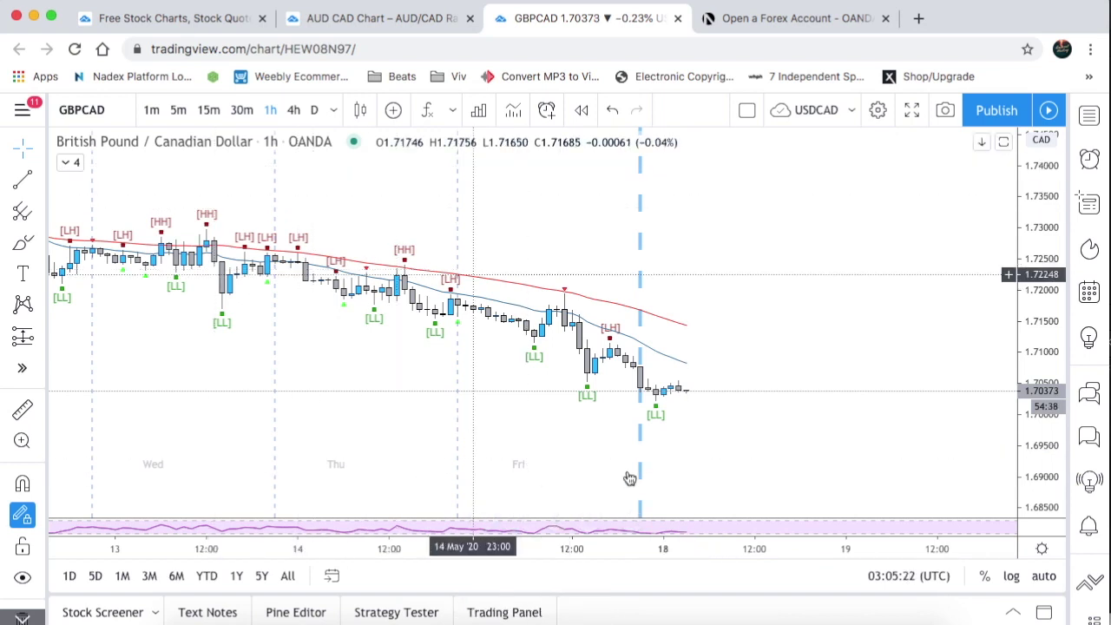
{"action": "left_click", "coordinate": [515, 612]}
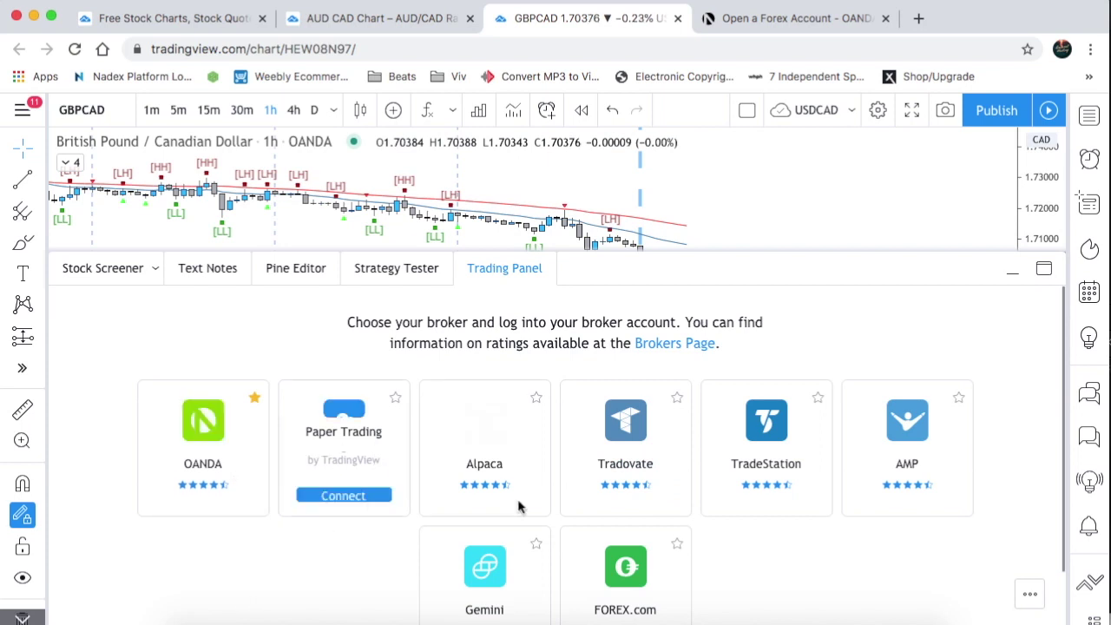
{"action": "mouse_move", "coordinate": [202, 447]}
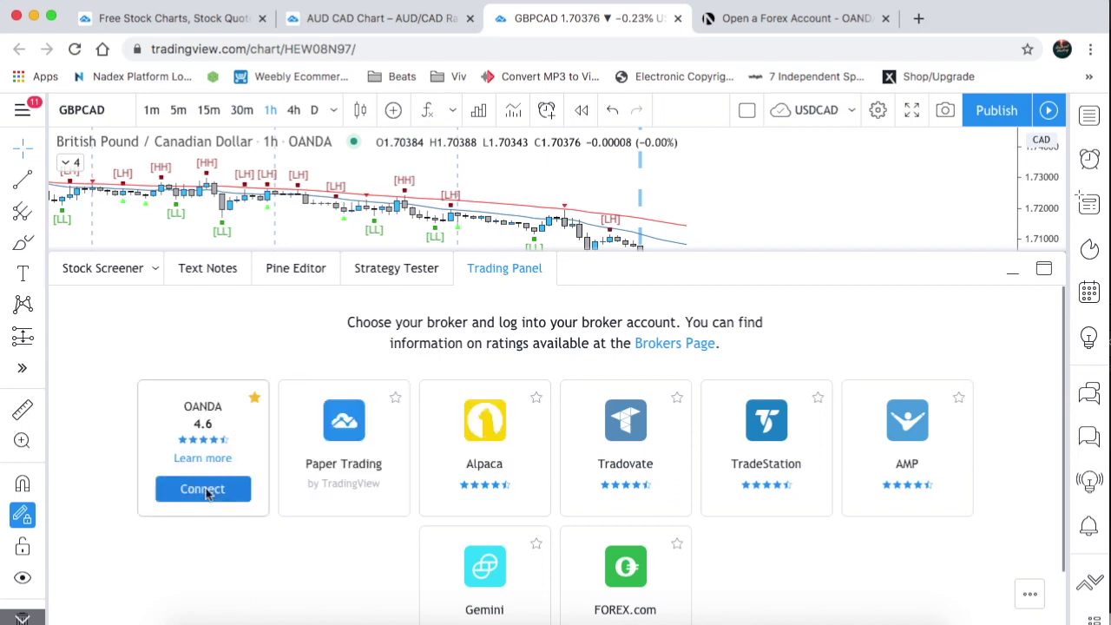
Connect OANDA with the Demo account option instead of live.
{"action": "left_click", "coordinate": [208, 491]}
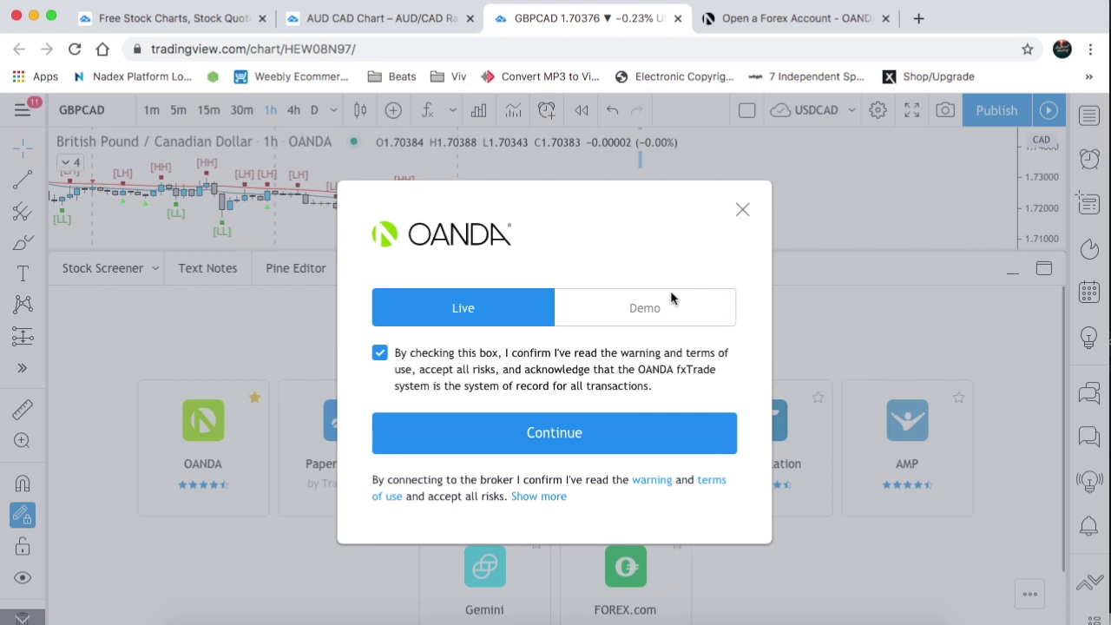
{"action": "left_click", "coordinate": [638, 319]}
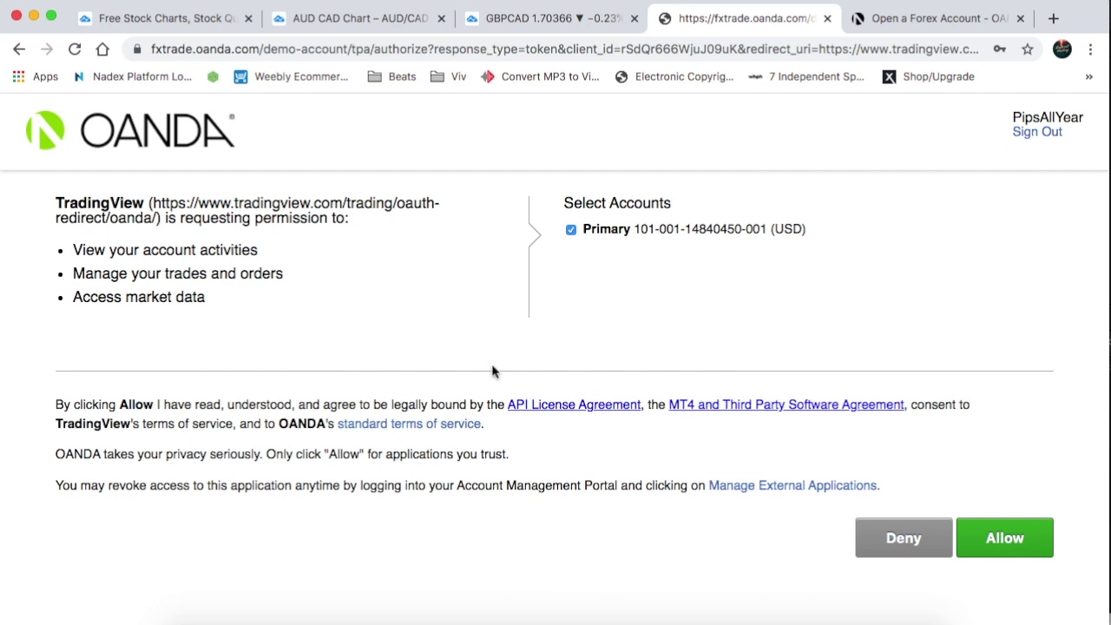
Allow TradingView access to the Primary OANDA demo account.
{"action": "left_click", "coordinate": [992, 548]}
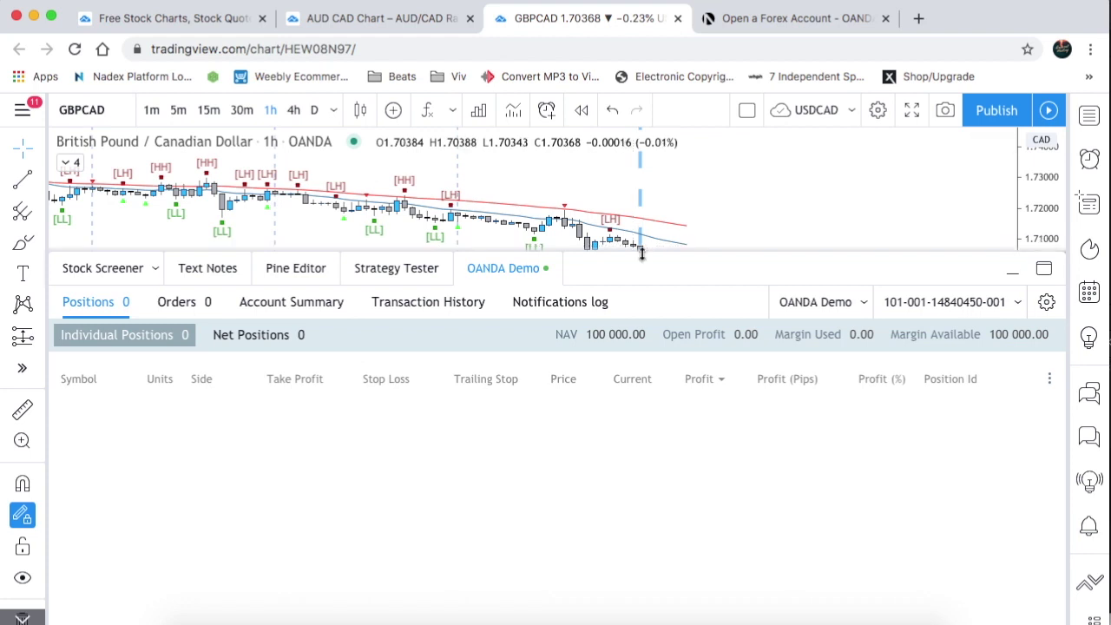
Enlarge the chart area and show the USD/JPY market order ticket.
{"action": "left_click_drag", "start_coordinate": [641, 251], "coordinate": [617, 545]}
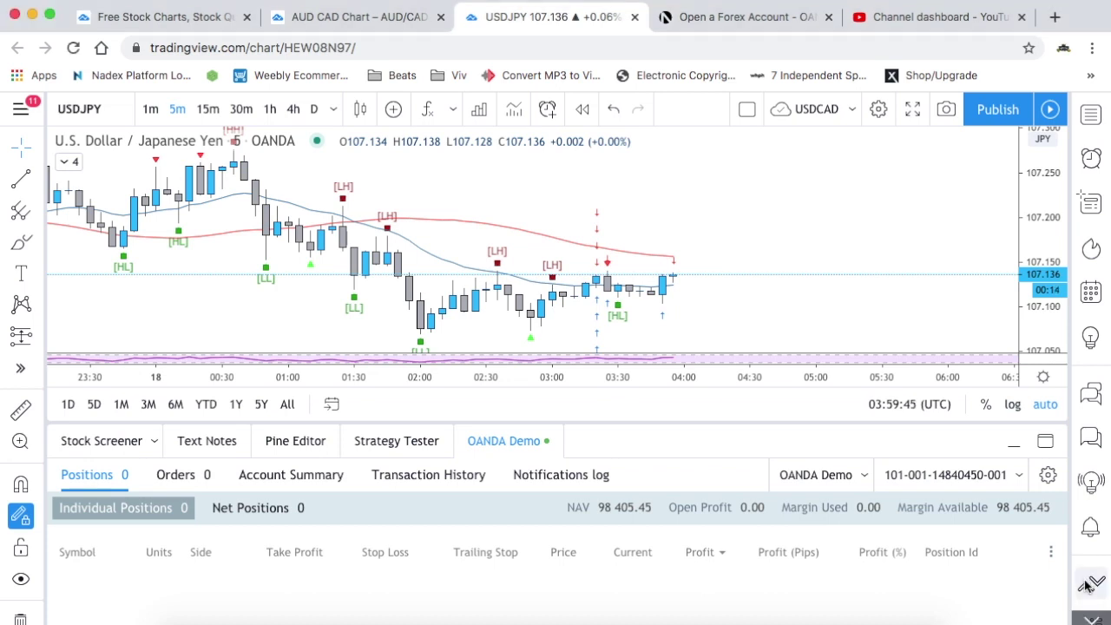
{"action": "left_click", "coordinate": [1090, 588]}
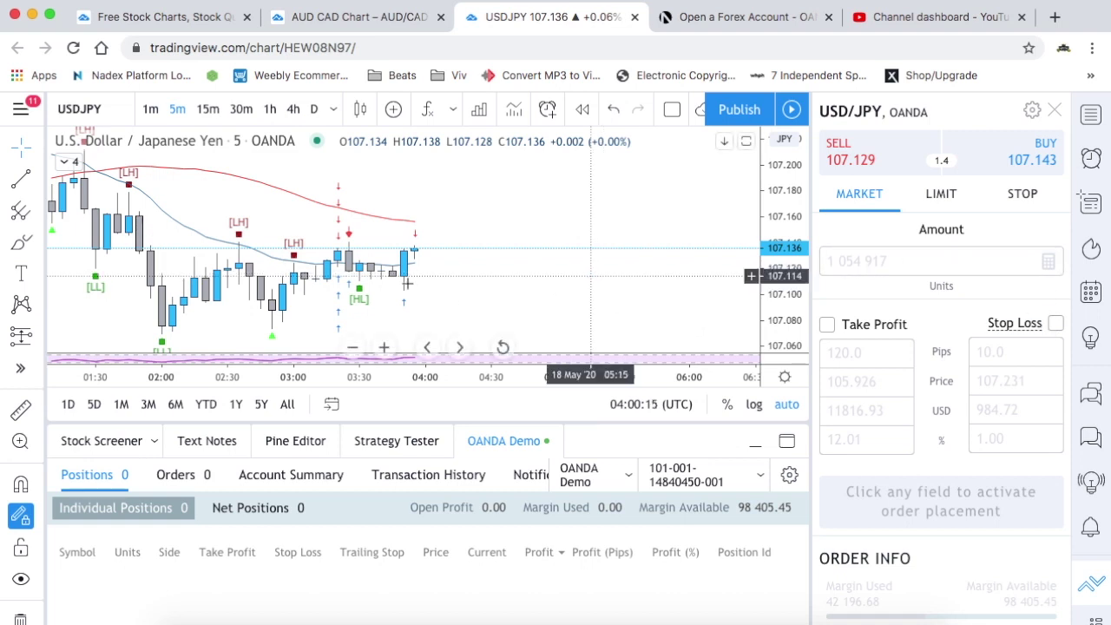
Buy USD/JPY at market with a 10-pip stop loss and 1% account risk.
{"action": "left_click", "coordinate": [1013, 165]}
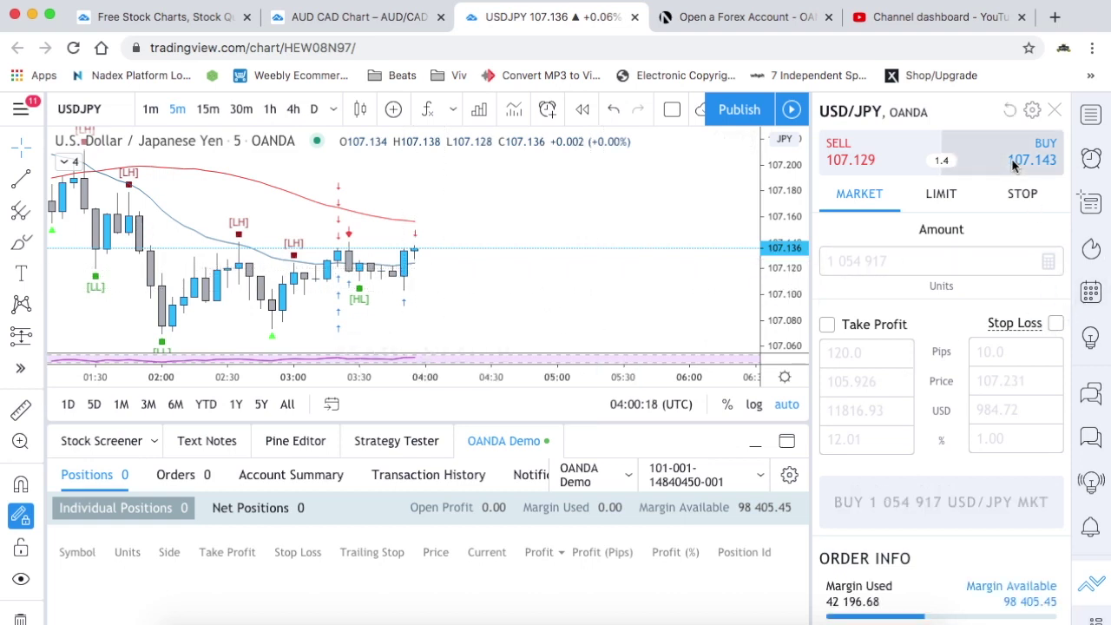
{"action": "left_click", "coordinate": [1056, 324]}
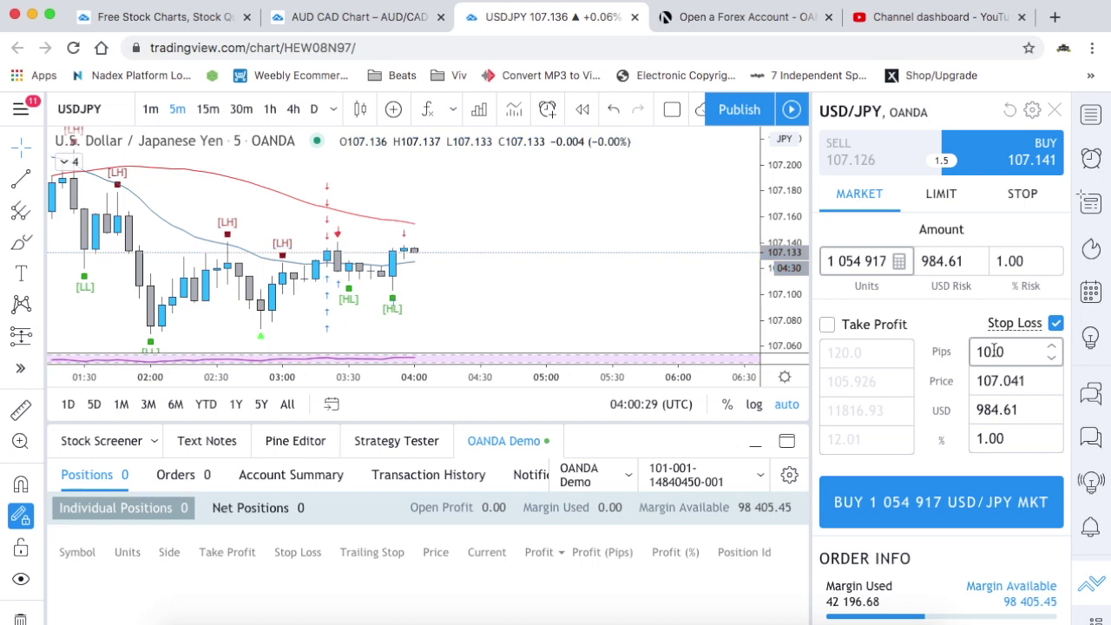
{"action": "left_click_drag", "start_coordinate": [1006, 352], "coordinate": [971, 350]}
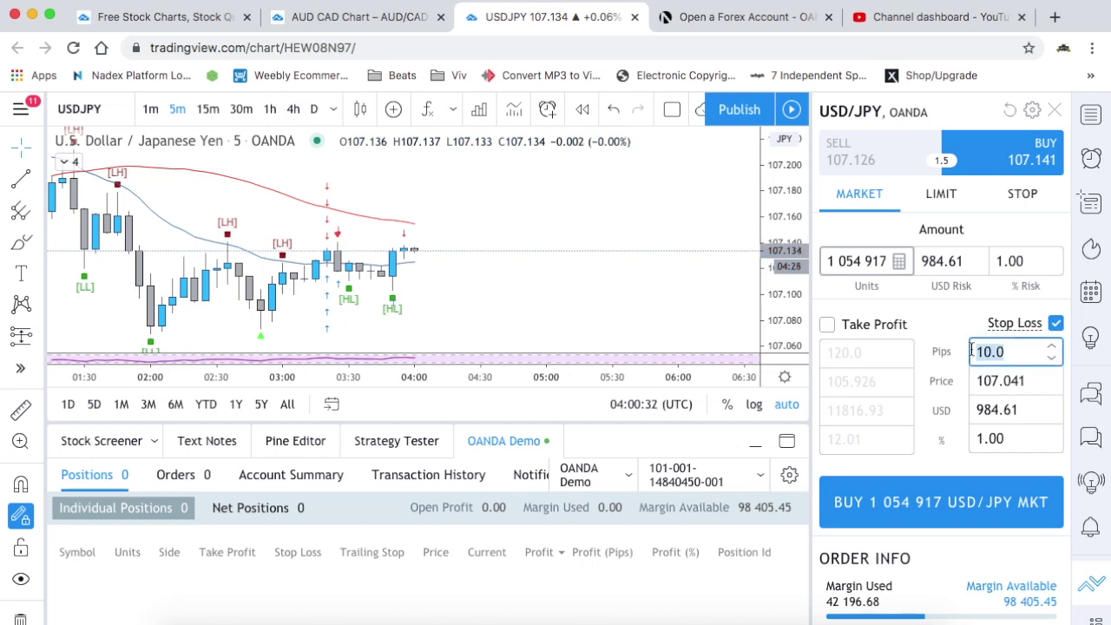
{"action": "left_click", "coordinate": [980, 313]}
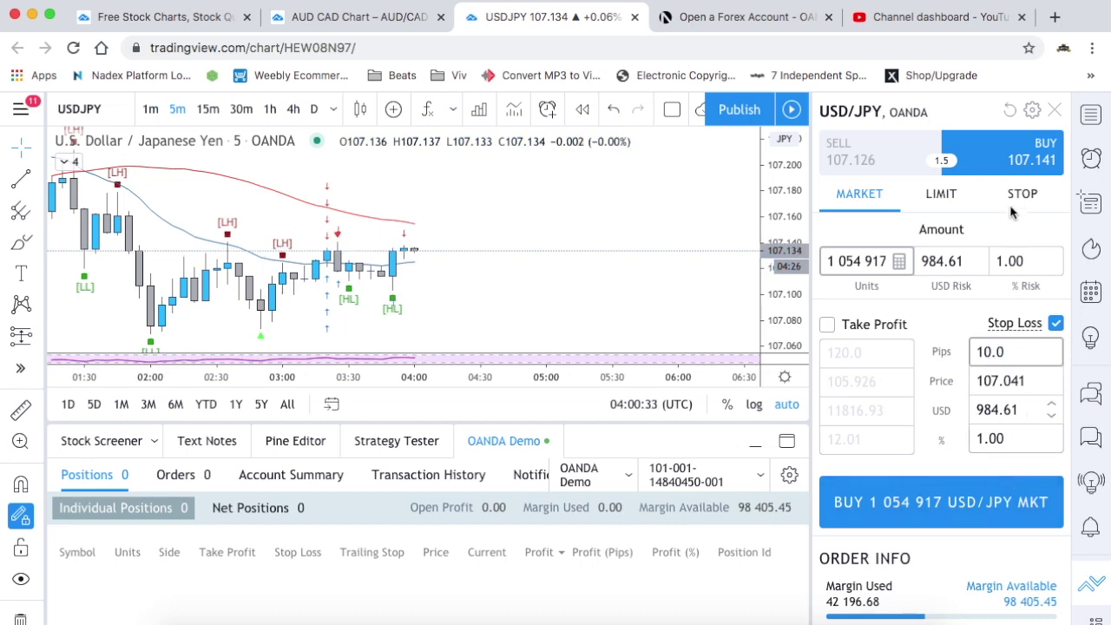
{"action": "left_click", "coordinate": [1031, 263]}
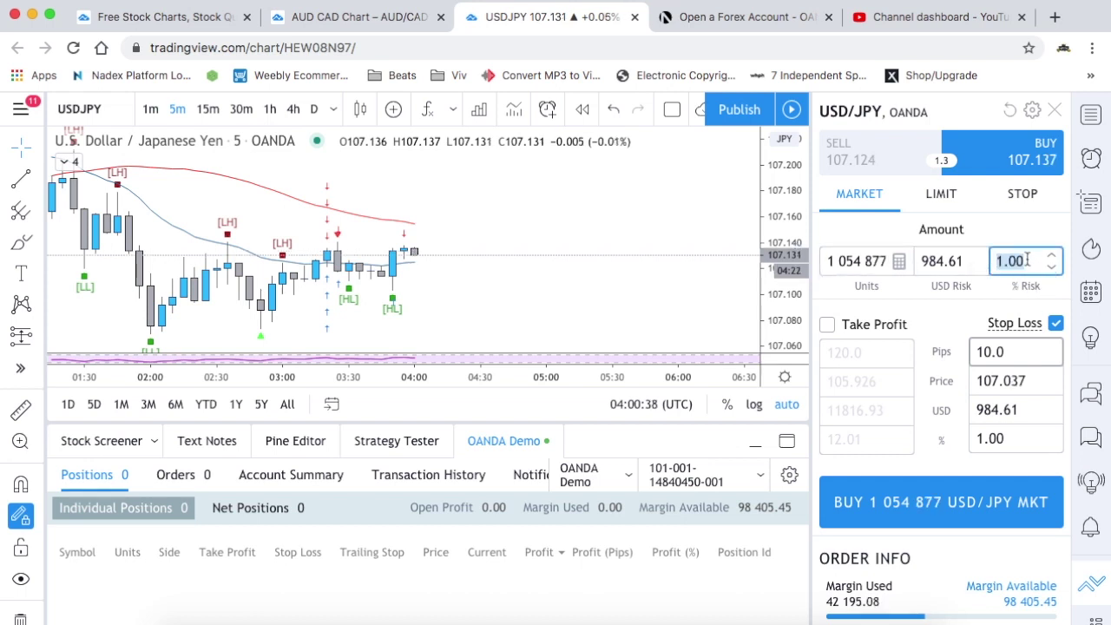
{"action": "left_click", "coordinate": [954, 504]}
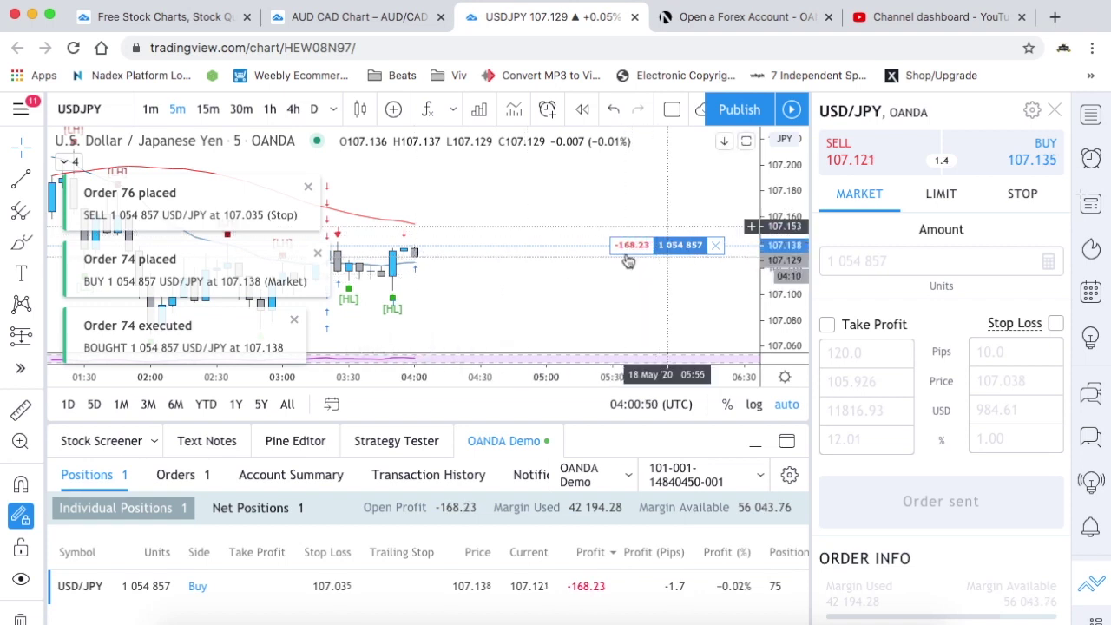
{"action": "mouse_move", "coordinate": [667, 208]}
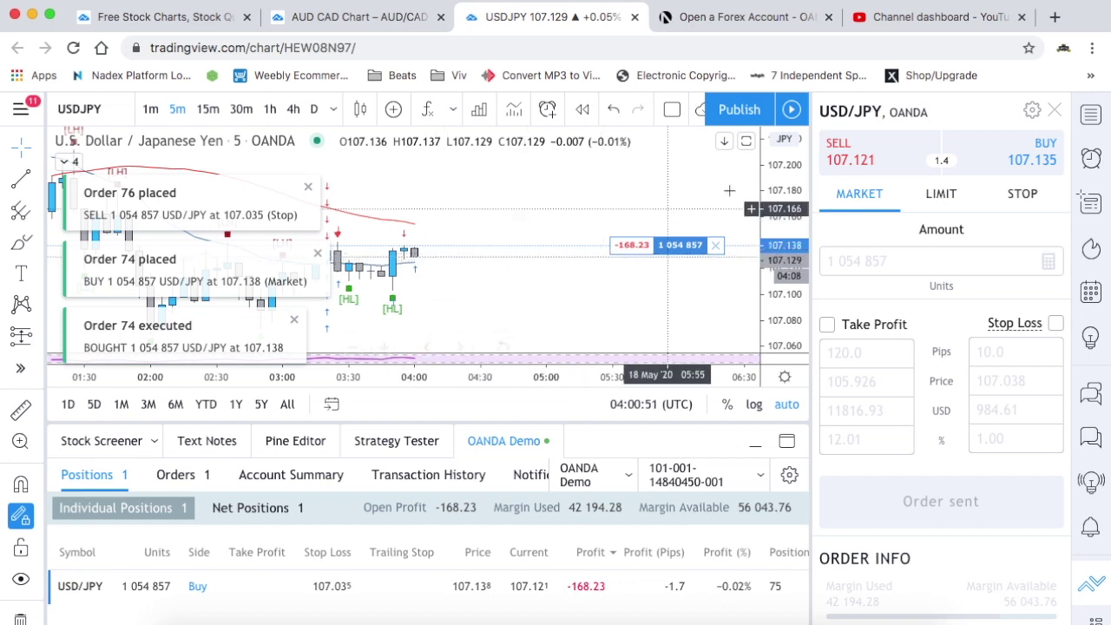
Compress the price axis until the USD/JPY stop-loss line at 107.035 is in view.
{"action": "left_click_drag", "start_coordinate": [775, 244], "coordinate": [775, 319]}
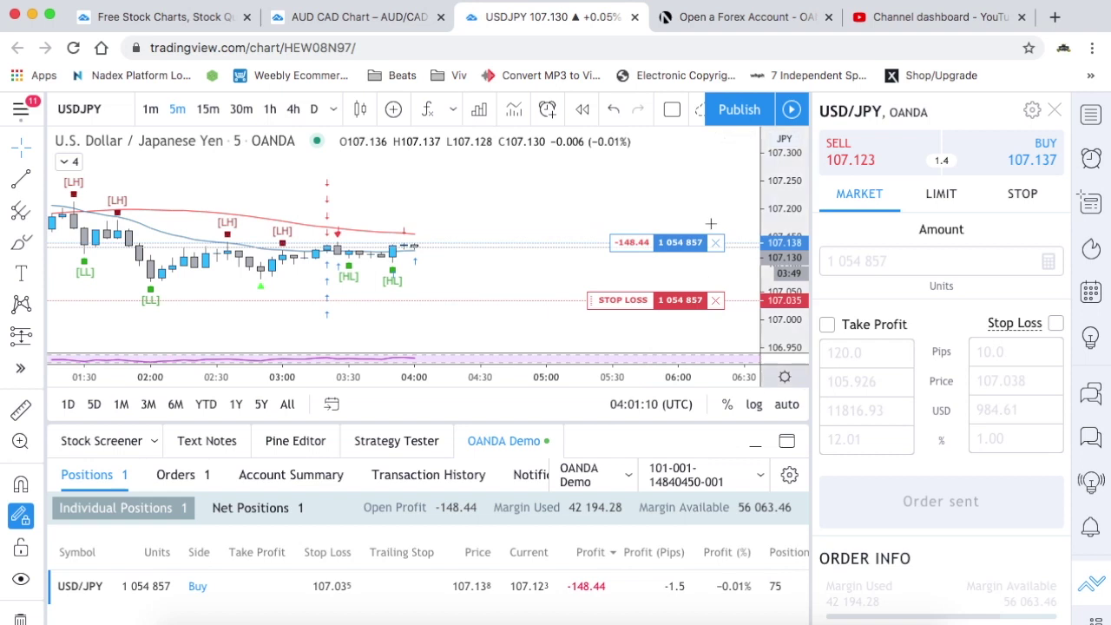
Load AUDUSD as the chart symbol from the symbol search.
{"action": "left_click", "coordinate": [106, 109]}
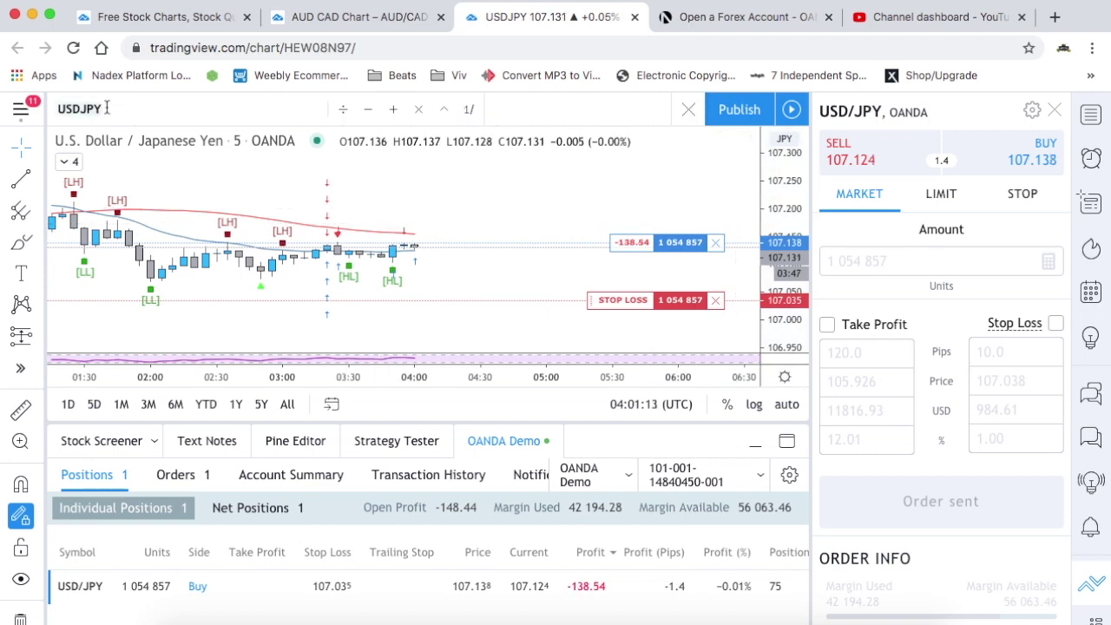
{"action": "type", "text": "AUDUSD"}
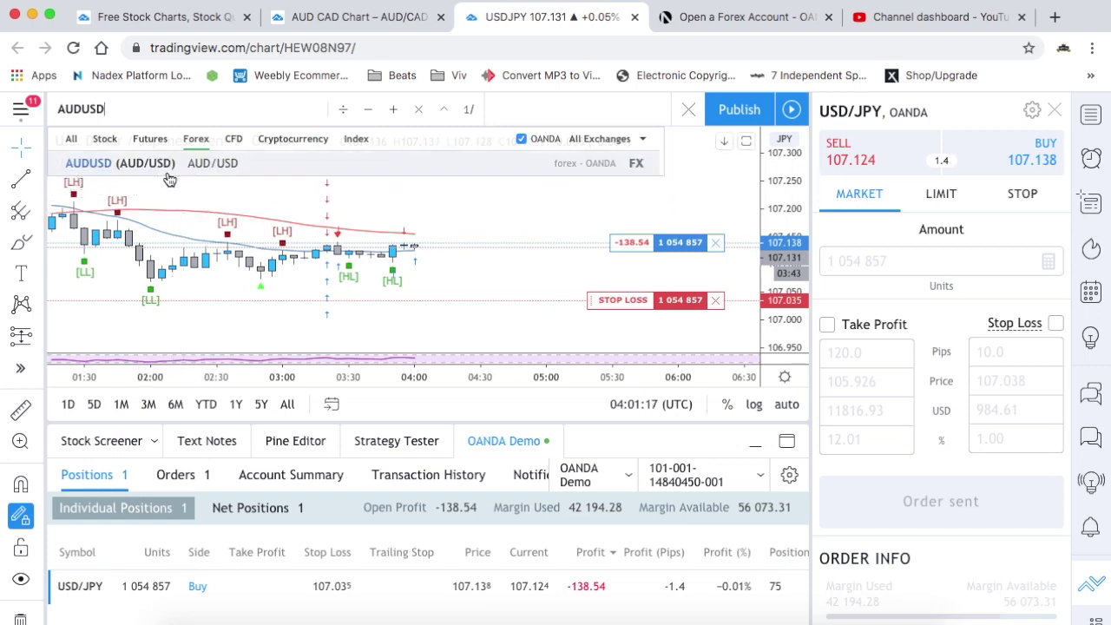
{"action": "left_click", "coordinate": [161, 168]}
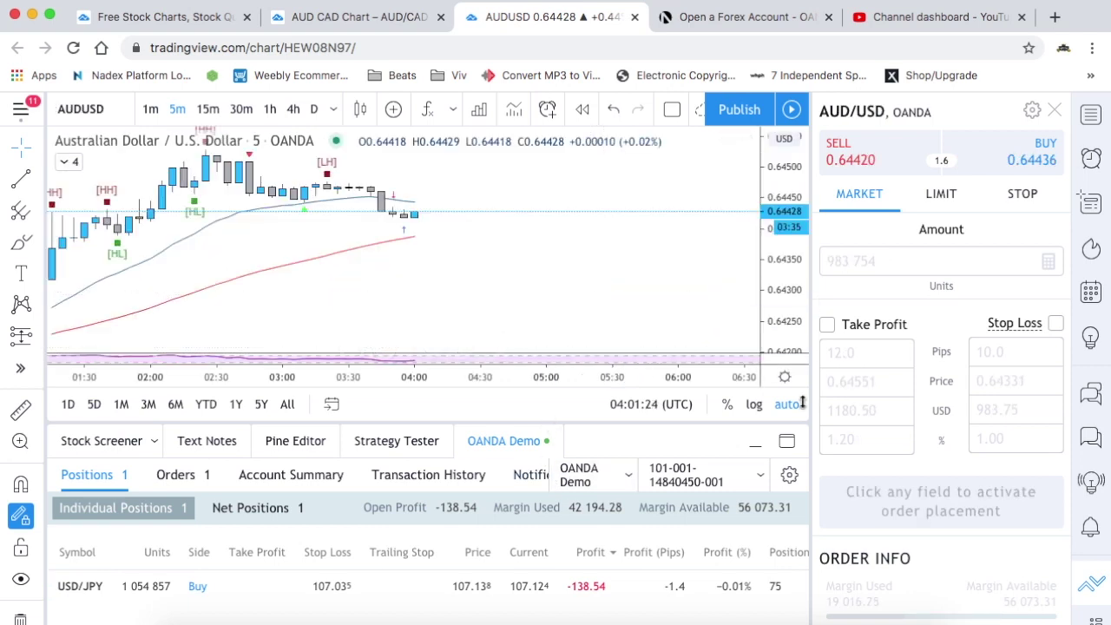
Sell 983,754 AUD/USD at market with a 15-pip take profit at 0.64270 and stop at 0.64520.
{"action": "left_click", "coordinate": [872, 165]}
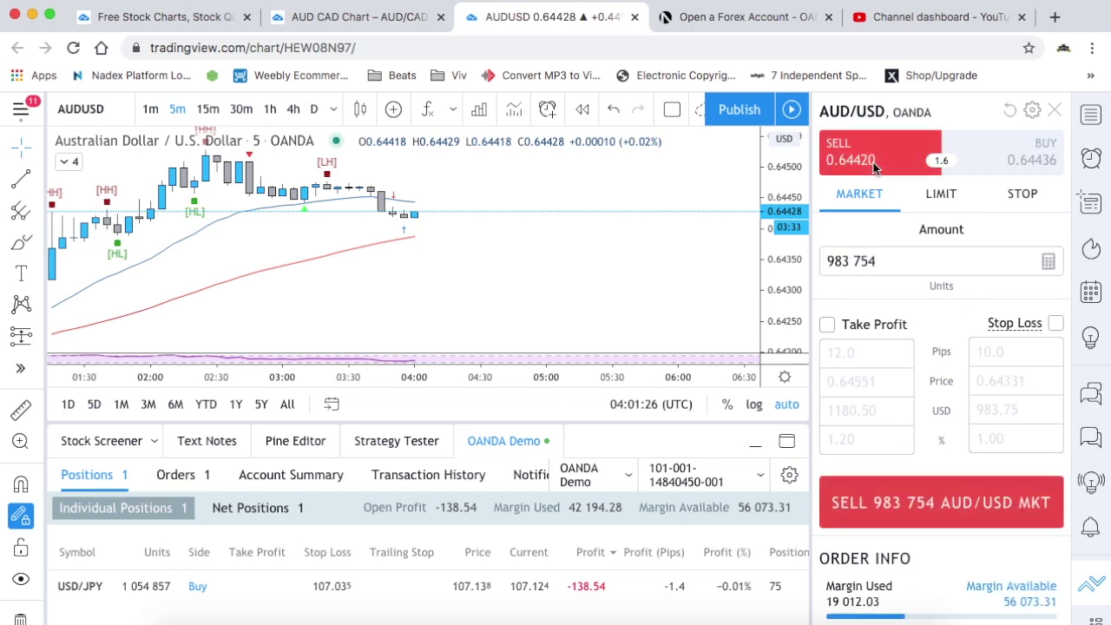
{"action": "left_click", "coordinate": [1055, 323]}
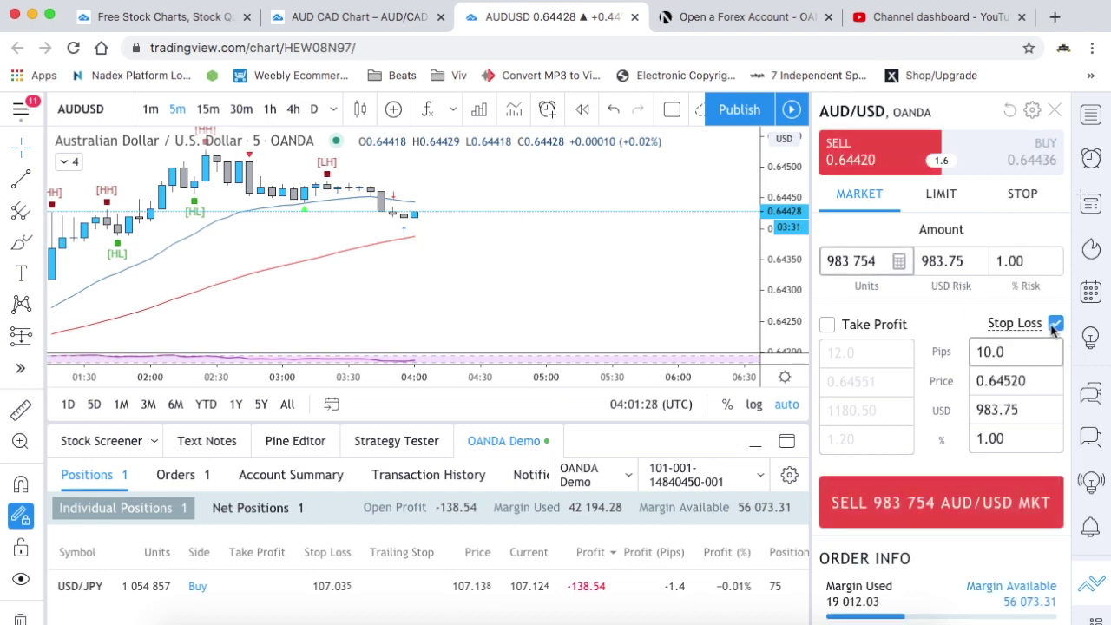
{"action": "left_click", "coordinate": [826, 326]}
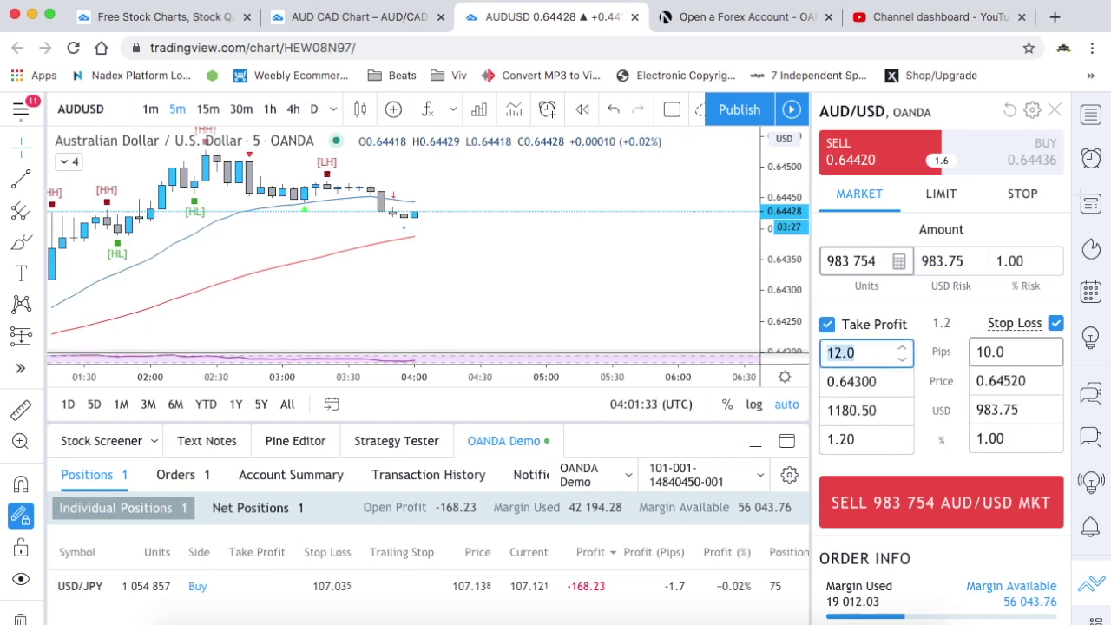
{"action": "type", "text": "15"}
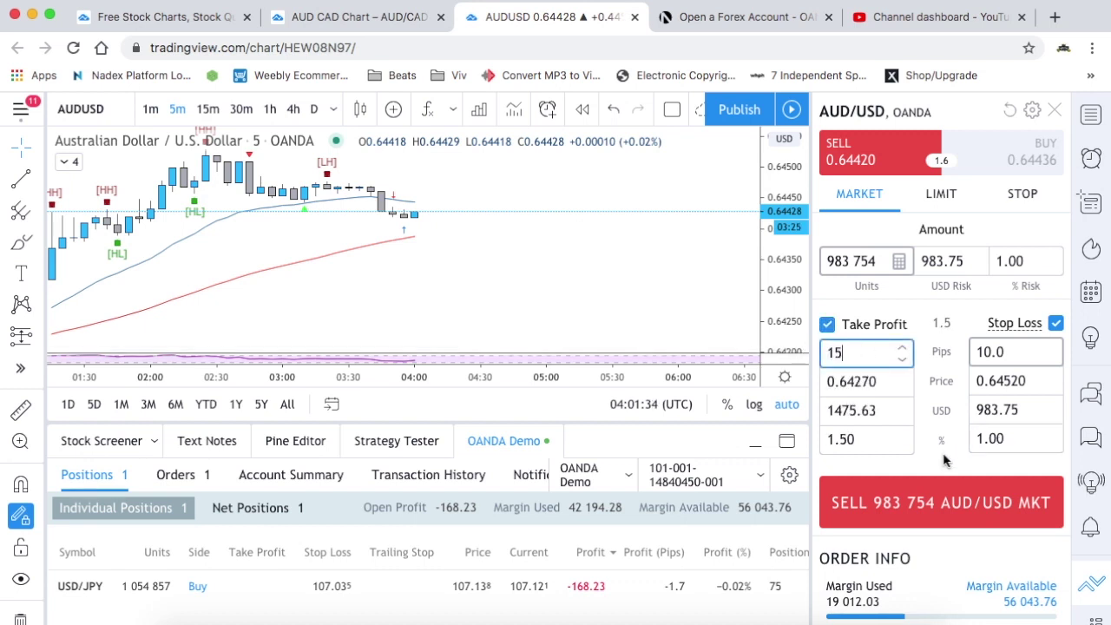
{"action": "left_click", "coordinate": [946, 460]}
{"action": "left_click", "coordinate": [998, 412]}
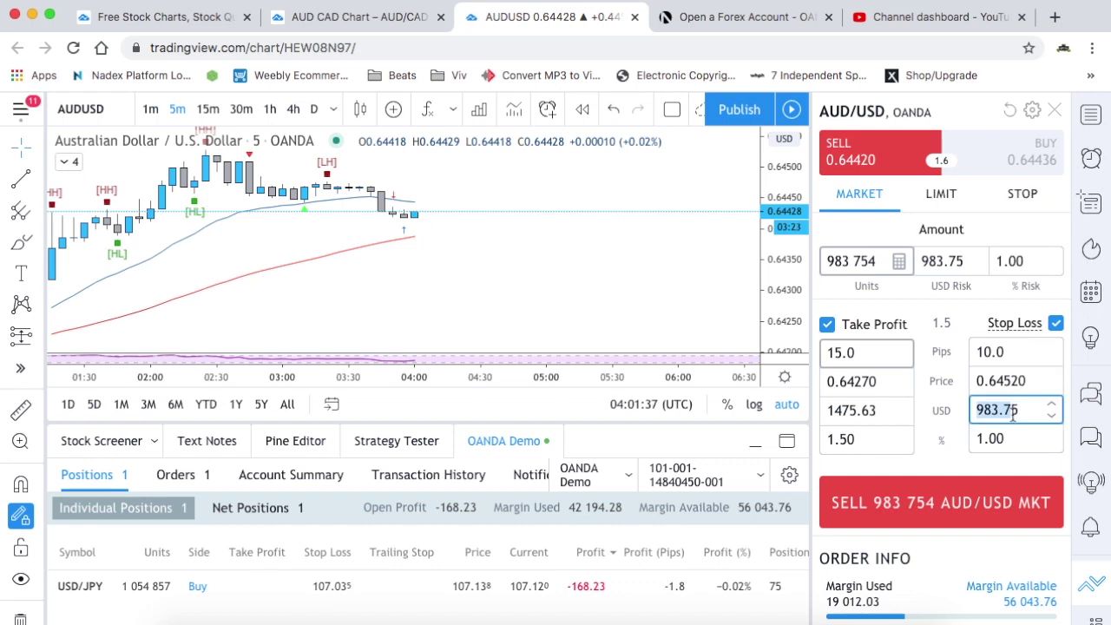
{"action": "left_click_drag", "start_coordinate": [1024, 415], "coordinate": [966, 419]}
{"action": "left_click", "coordinate": [826, 409]}
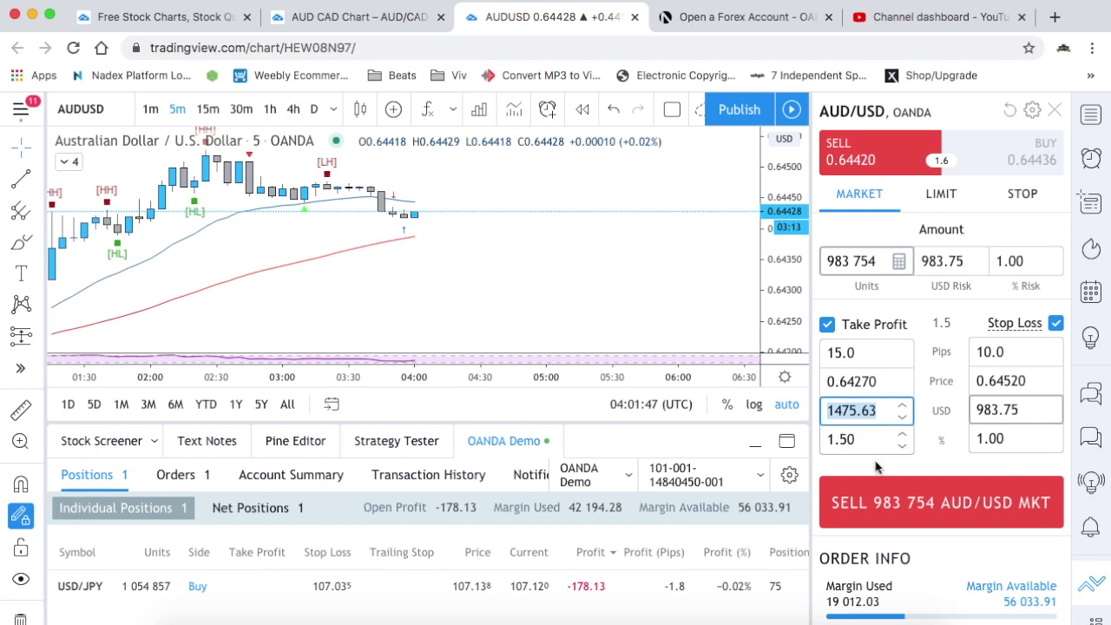
{"action": "left_click", "coordinate": [875, 507]}
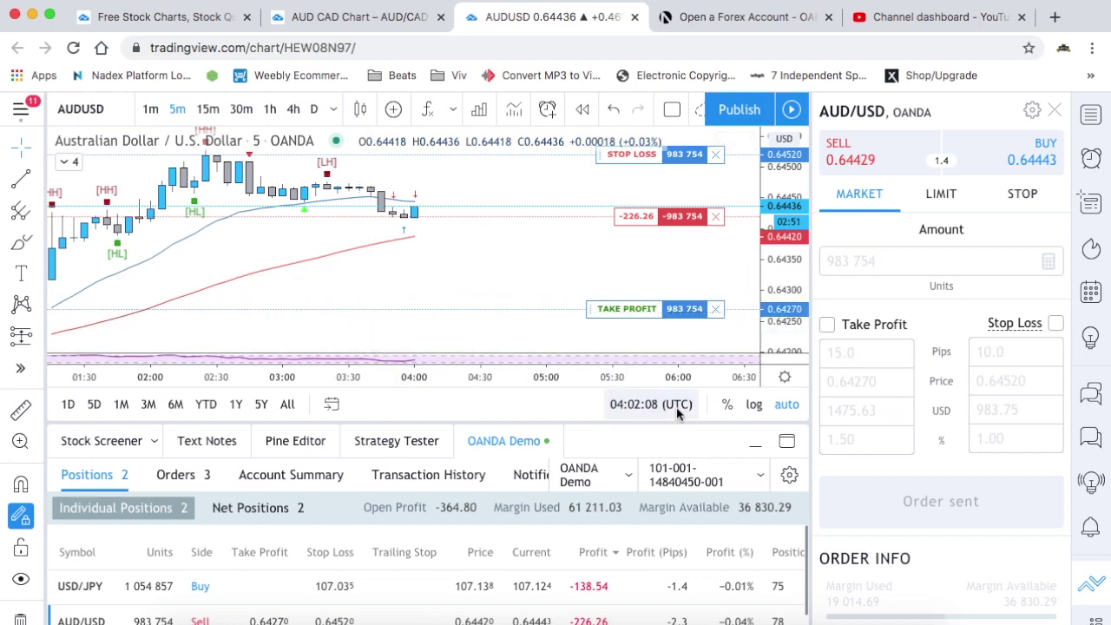
Close the AUD/USD position, then the USD/JPY position, confirming each closure.
{"action": "left_click", "coordinate": [715, 216]}
{"action": "left_click", "coordinate": [627, 419]}
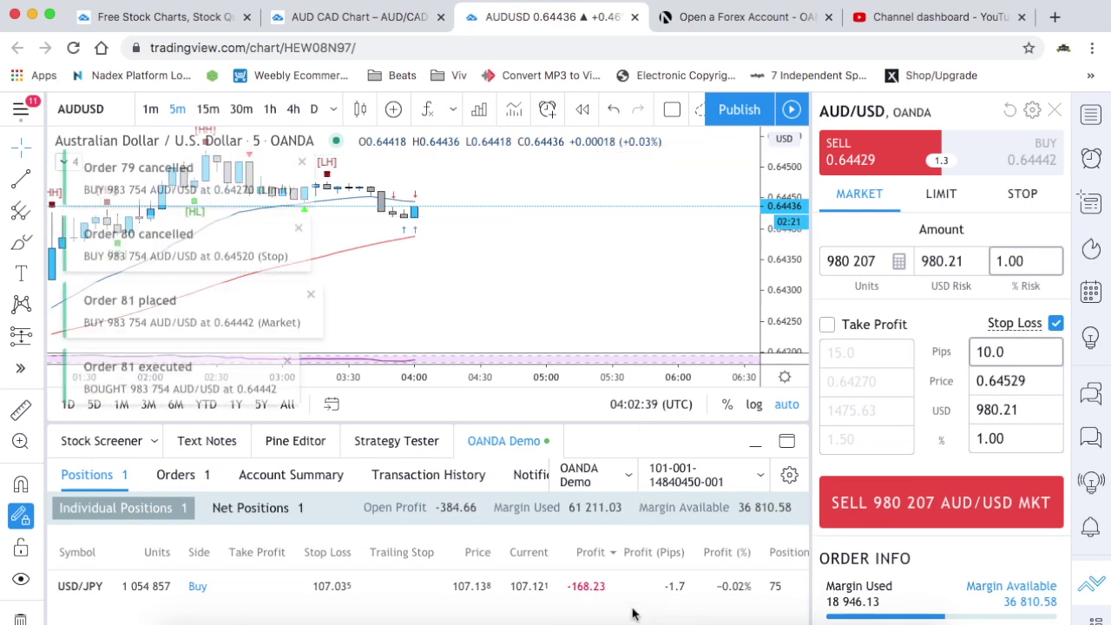
{"action": "scroll", "coordinate": [633, 610], "scroll_direction": "right", "scroll_amount": 2}
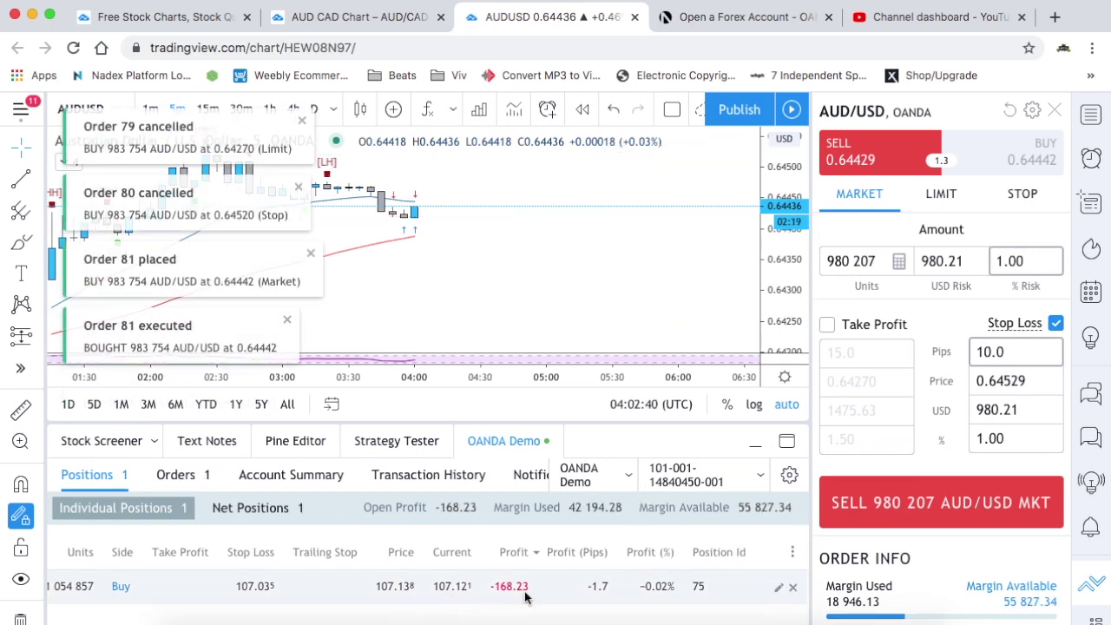
{"action": "left_click", "coordinate": [792, 588]}
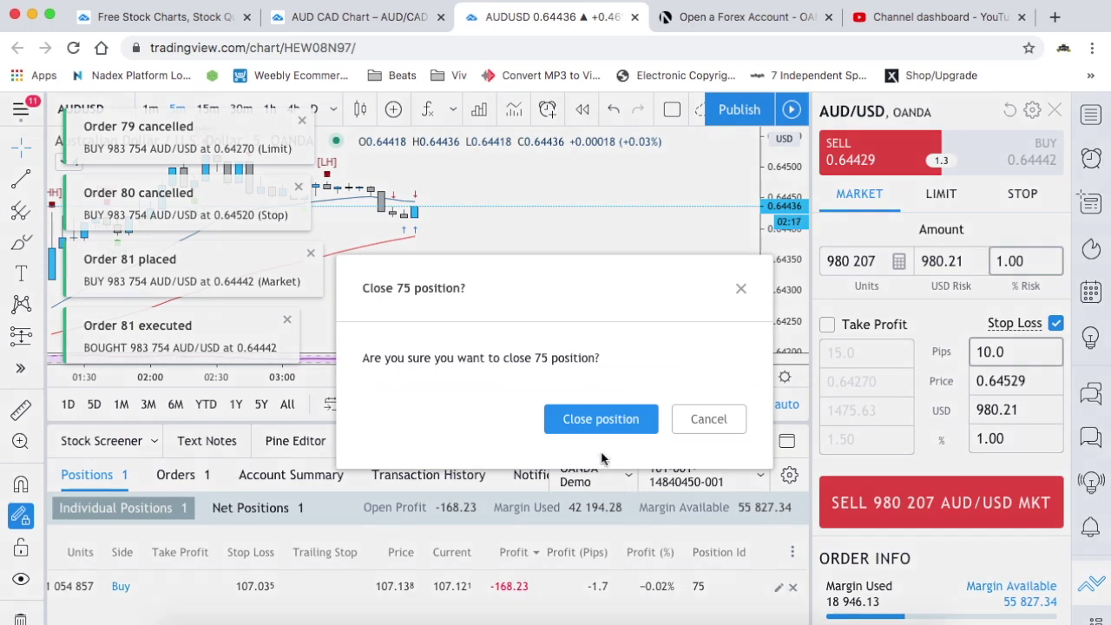
{"action": "left_click", "coordinate": [598, 420]}
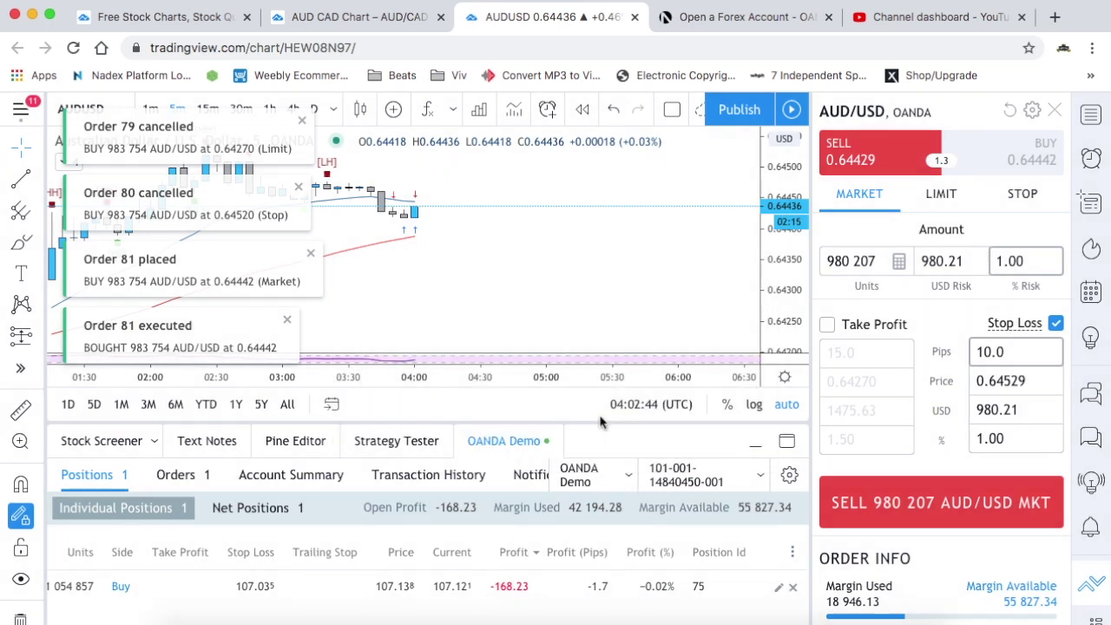